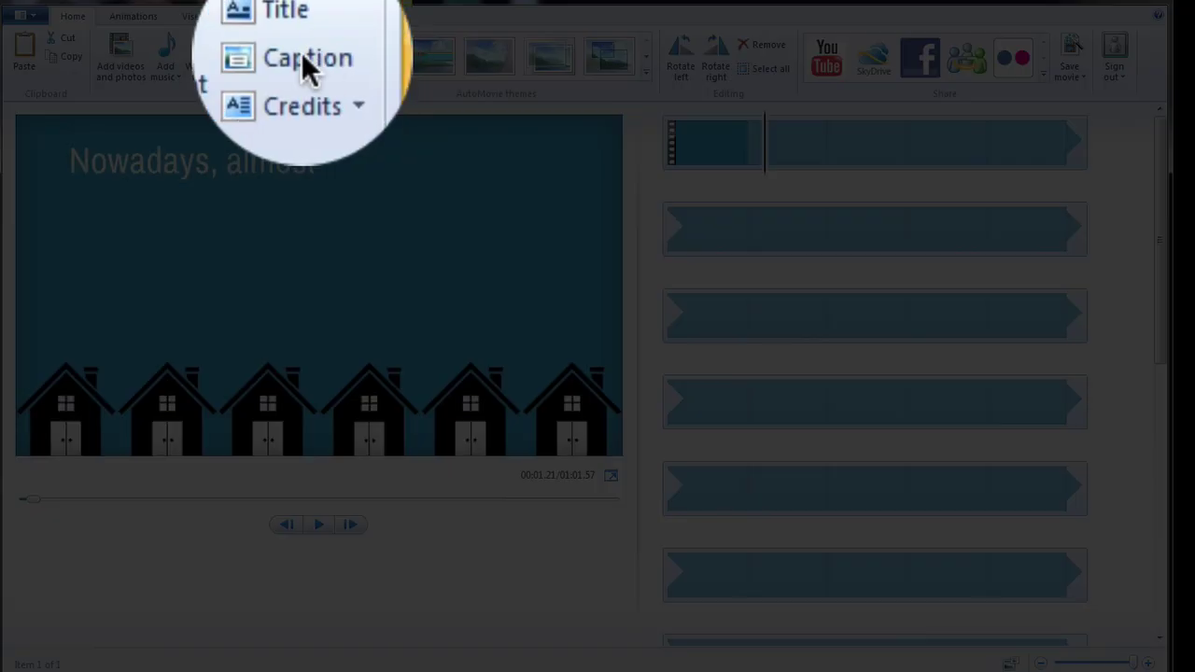
{"action": "left_click", "coordinate": [303, 58]}
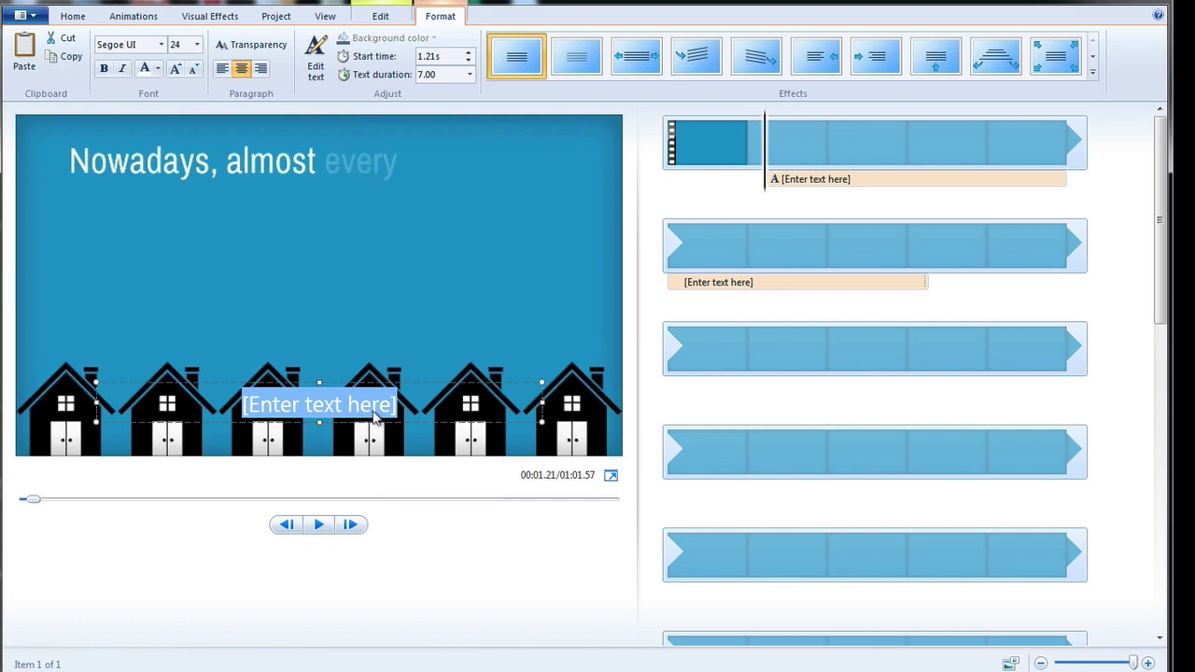
{"action": "type", "text": "www."}
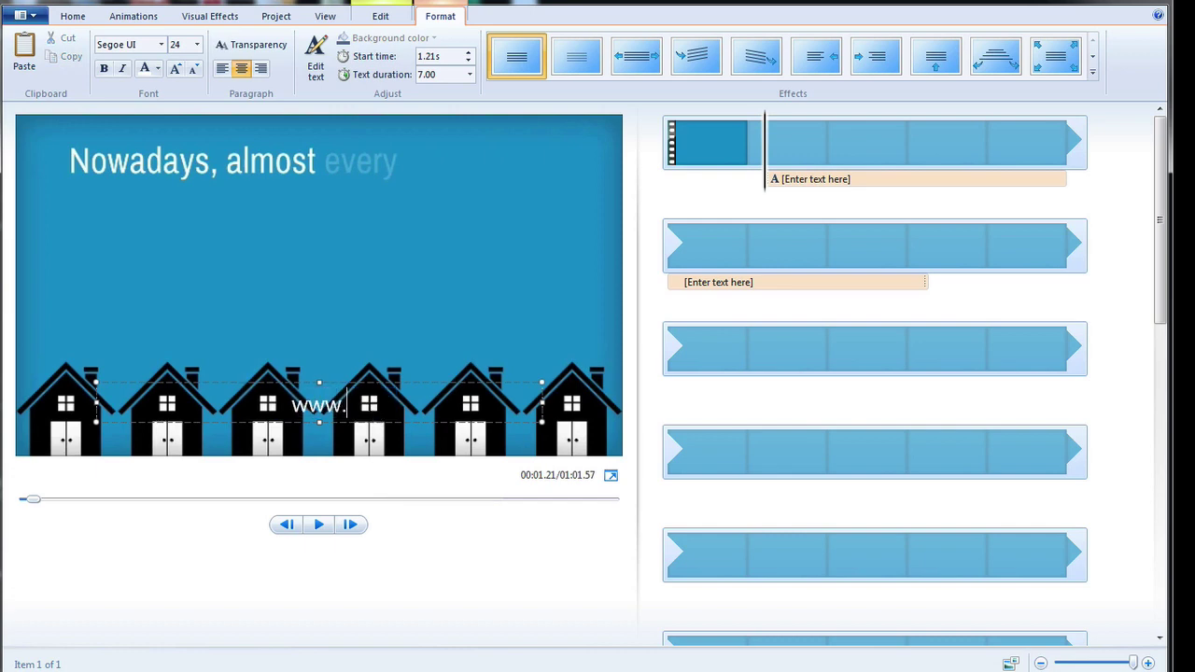
{"action": "type", "text": "YourWe"}
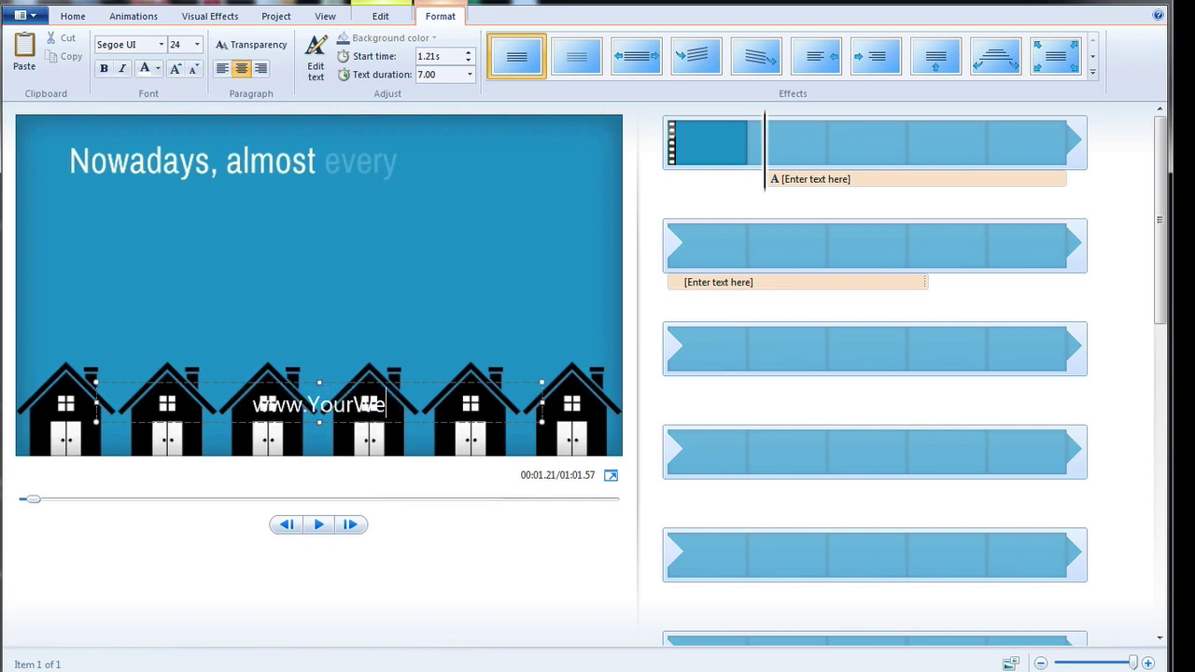
{"action": "type", "text": "bsite.com"}
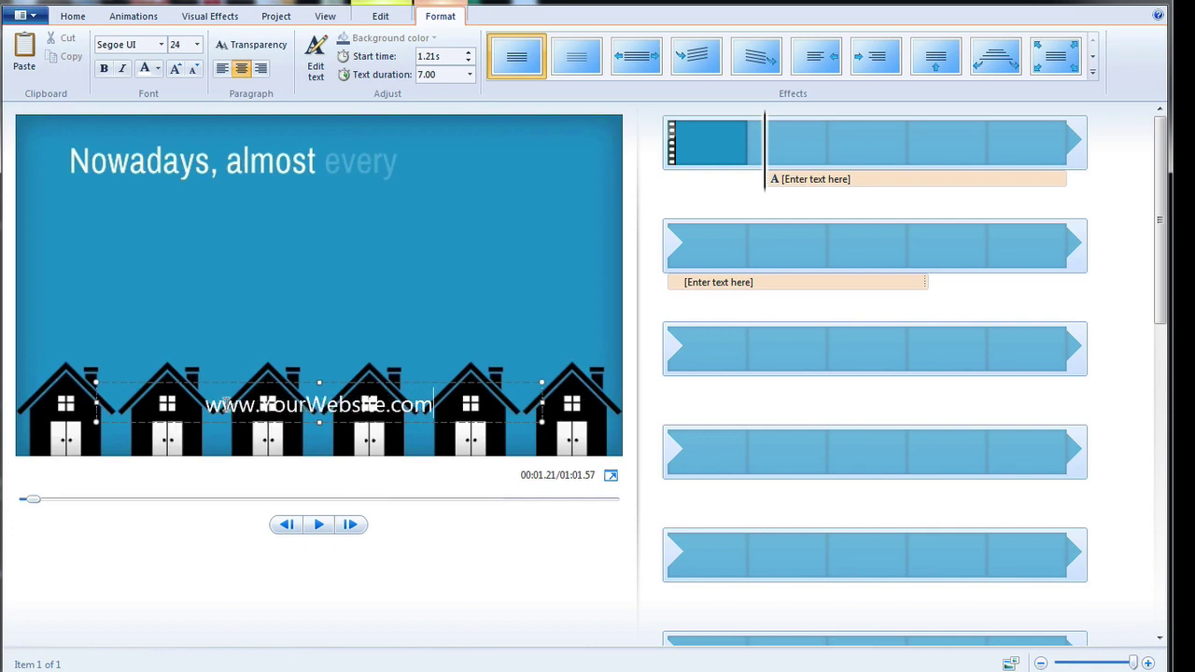
{"action": "double_click", "coordinate": [207, 405]}
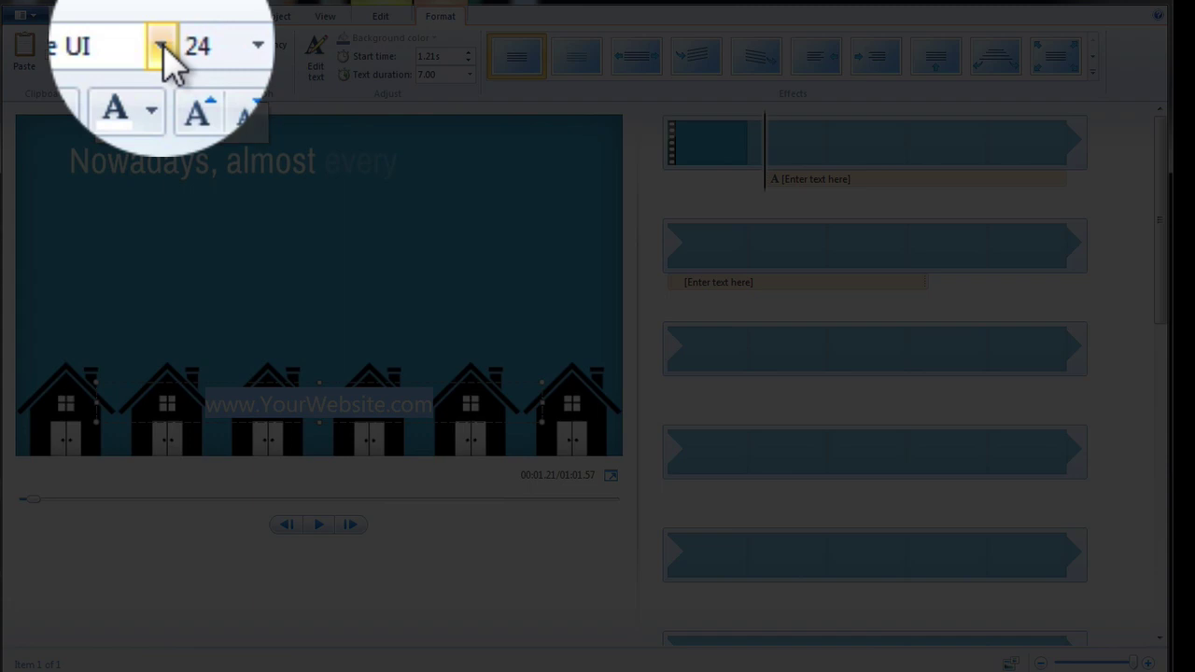
Keep the website caption in Segoe UI and raise its font size from 24 to 28.
{"action": "left_click", "coordinate": [162, 47]}
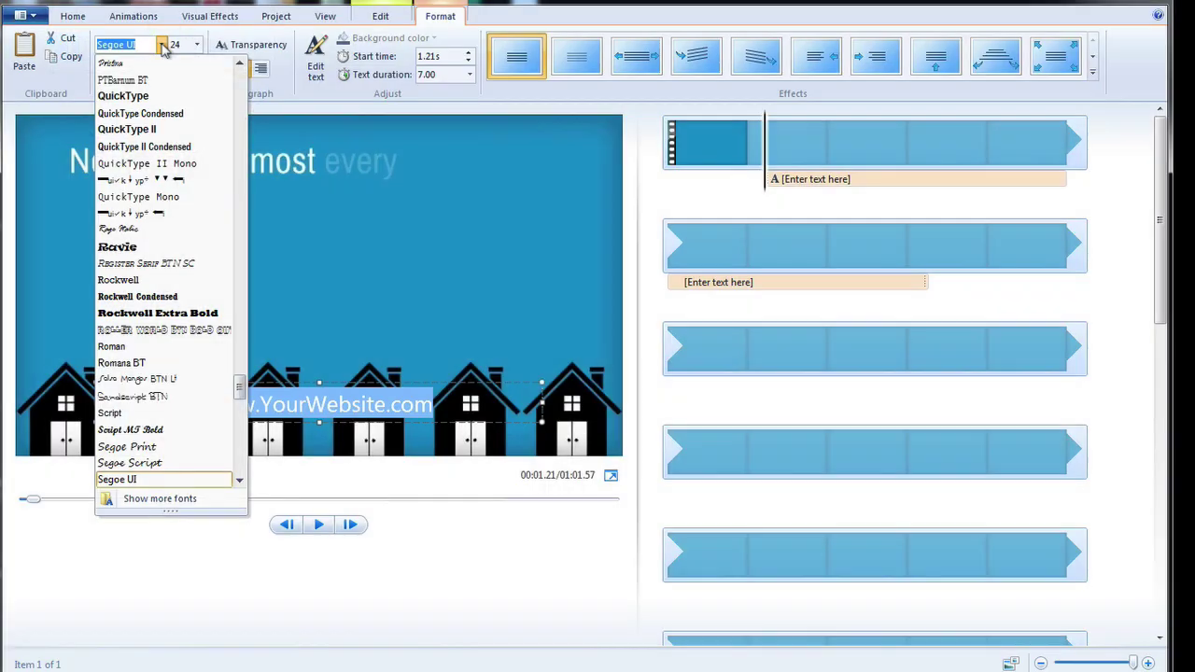
{"action": "left_click", "coordinate": [164, 44]}
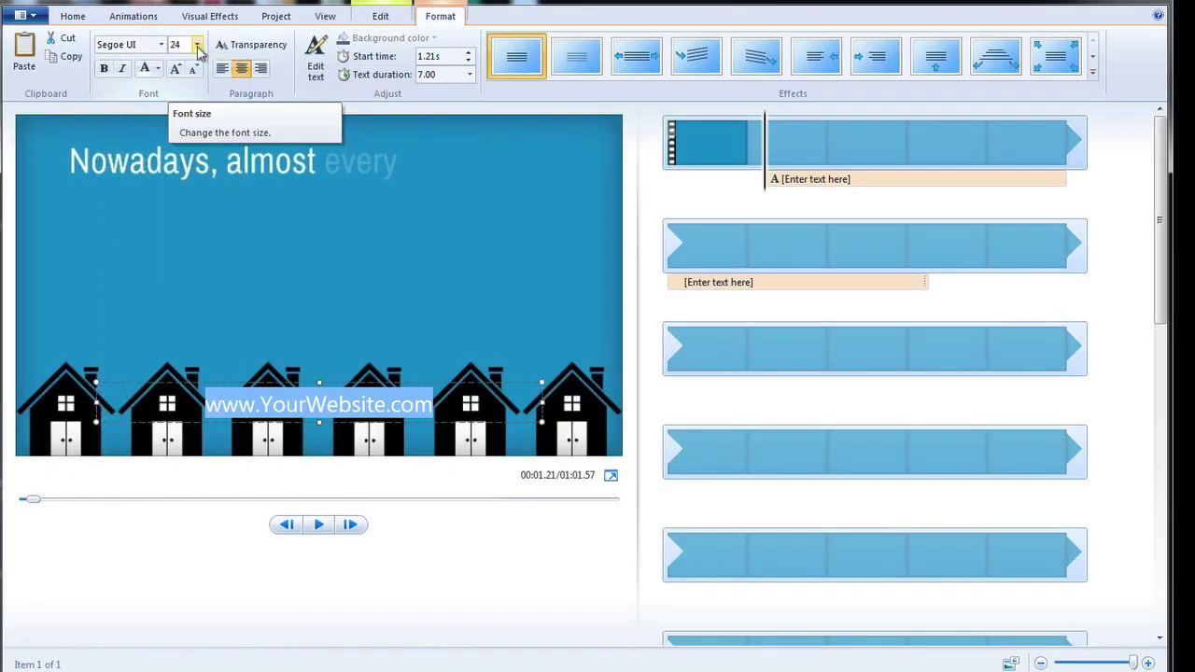
{"action": "left_click", "coordinate": [197, 44]}
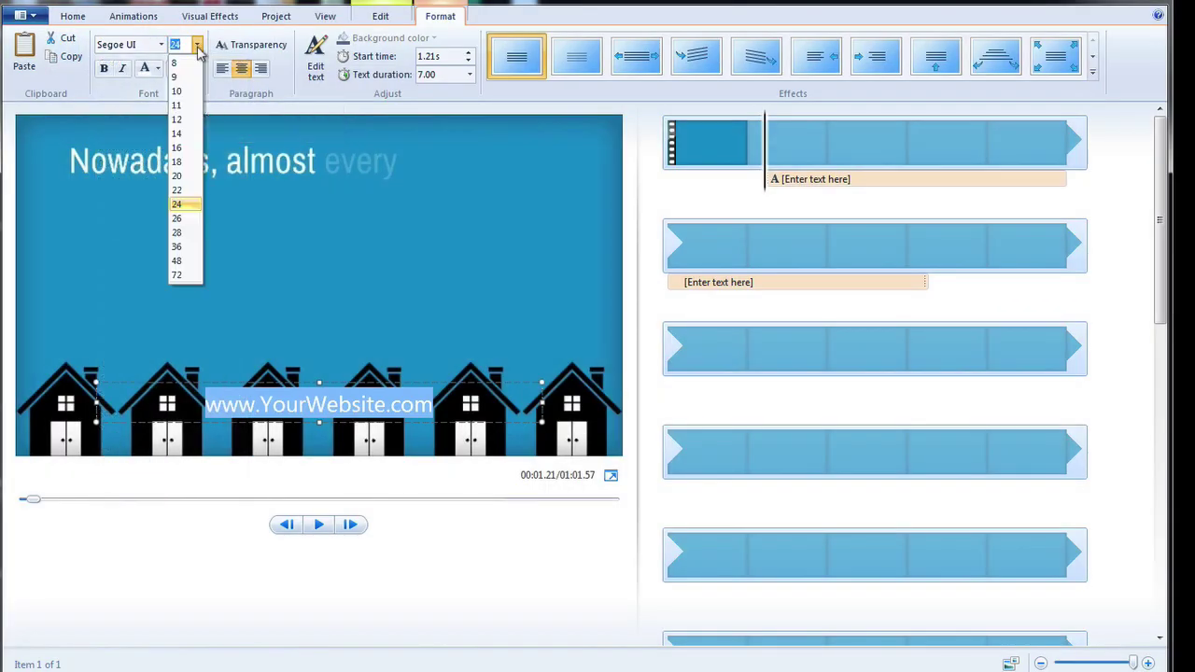
{"action": "left_click", "coordinate": [183, 232]}
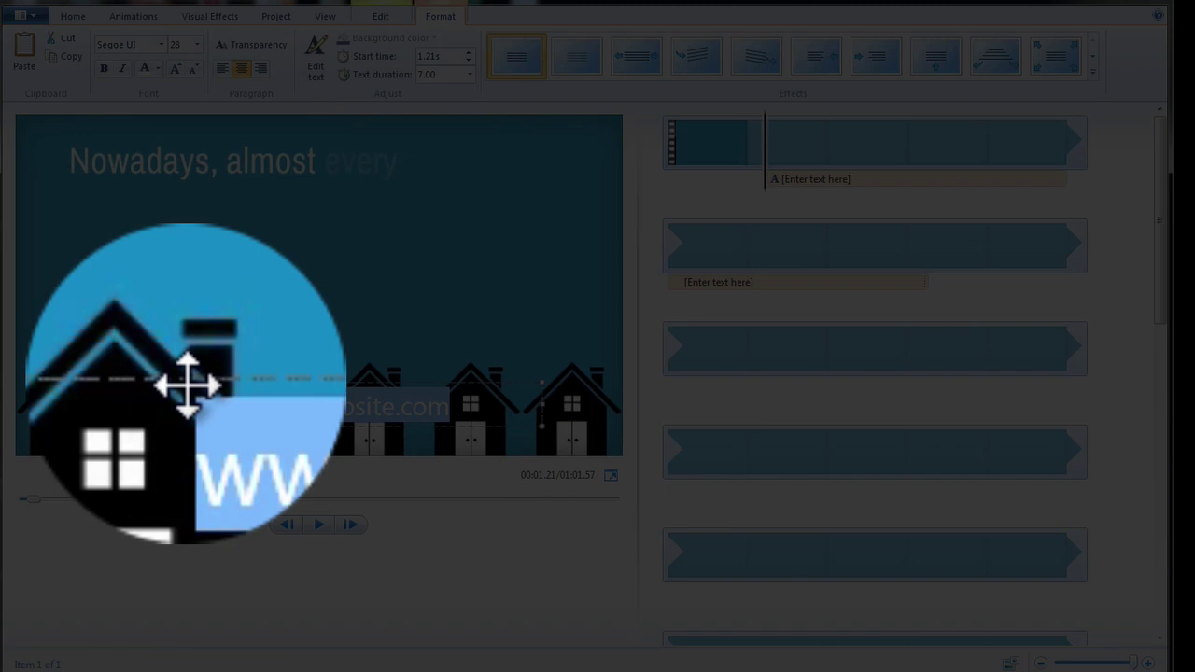
Move the website caption down to the bottom edge across the houses and trim its box.
{"action": "left_click", "coordinate": [188, 384]}
{"action": "left_click_drag", "start_coordinate": [188, 384], "coordinate": [191, 418]}
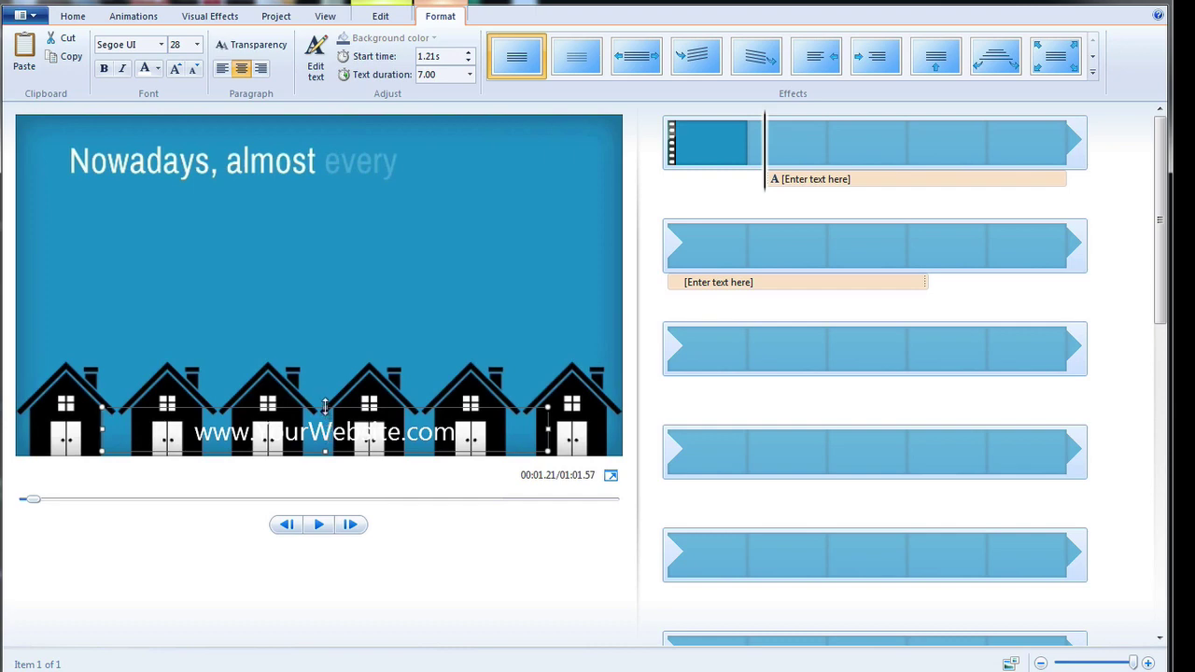
{"action": "left_click_drag", "start_coordinate": [325, 405], "coordinate": [326, 415]}
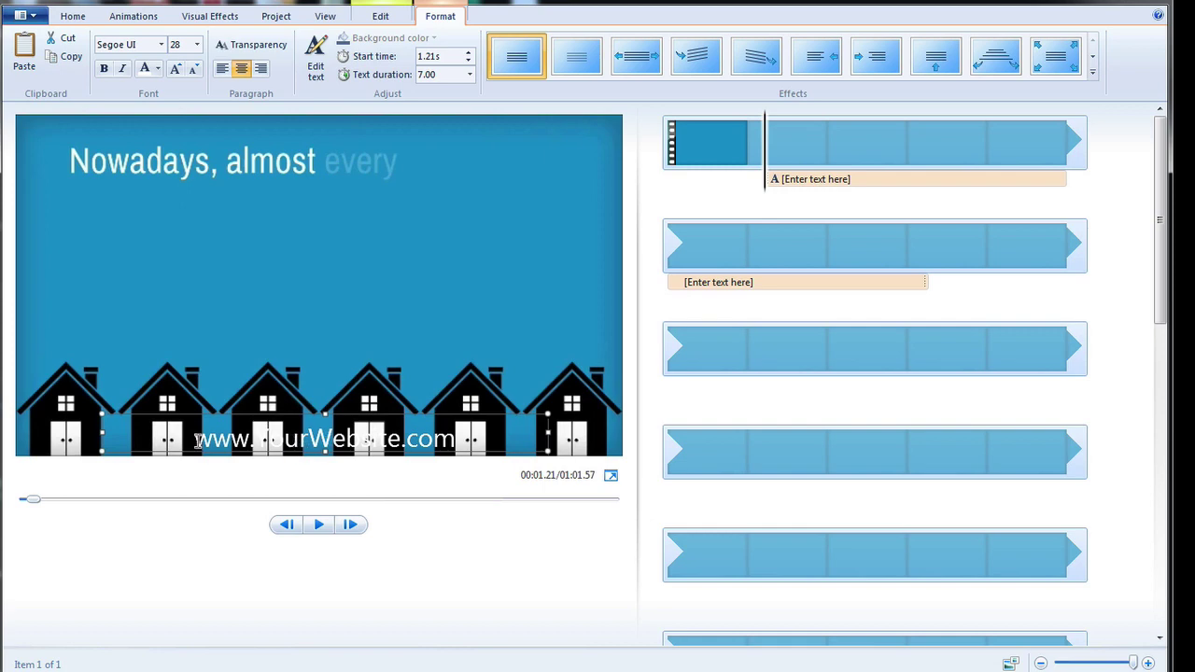
{"action": "left_click_drag", "start_coordinate": [196, 440], "coordinate": [439, 442]}
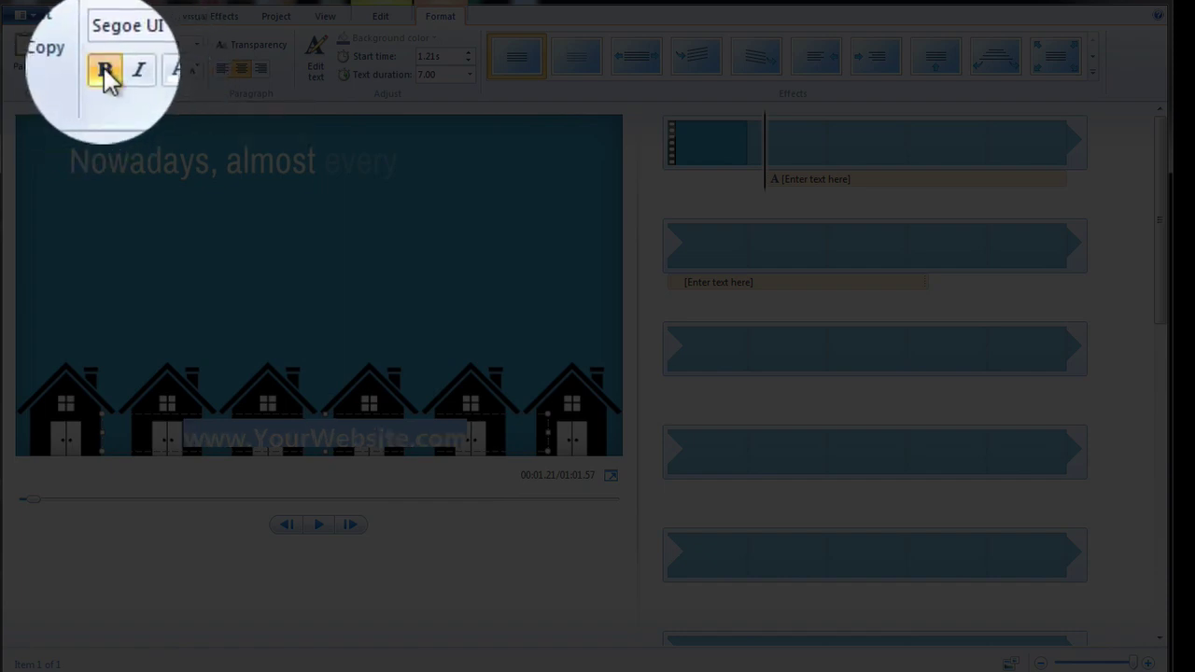
Turn off bold so the website caption stays regular weight.
{"action": "left_click", "coordinate": [104, 68]}
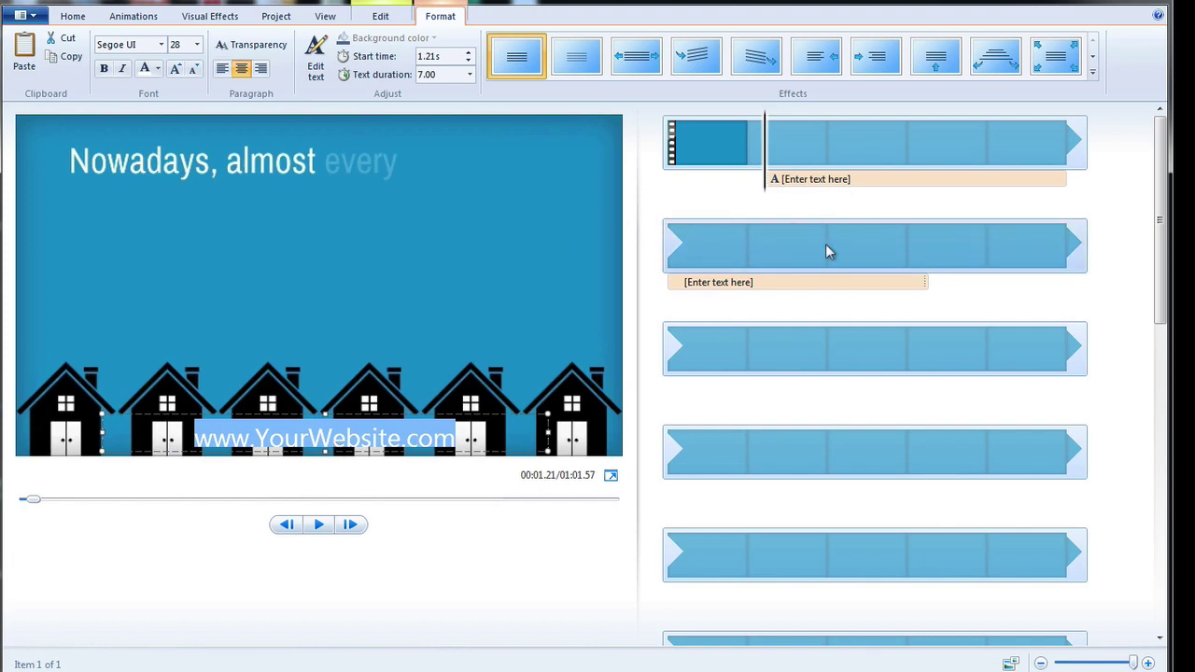
Shift the website caption in the storyboard so it starts at 0.00 s.
{"action": "left_click", "coordinate": [813, 179]}
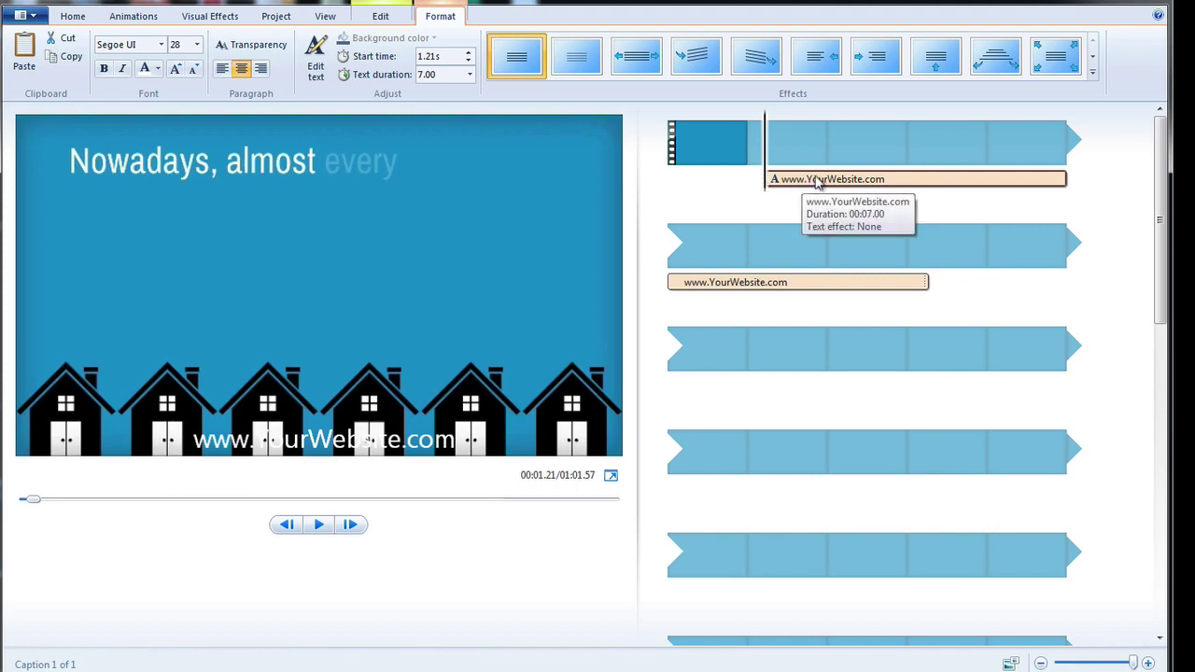
{"action": "left_click_drag", "start_coordinate": [817, 182], "coordinate": [676, 188]}
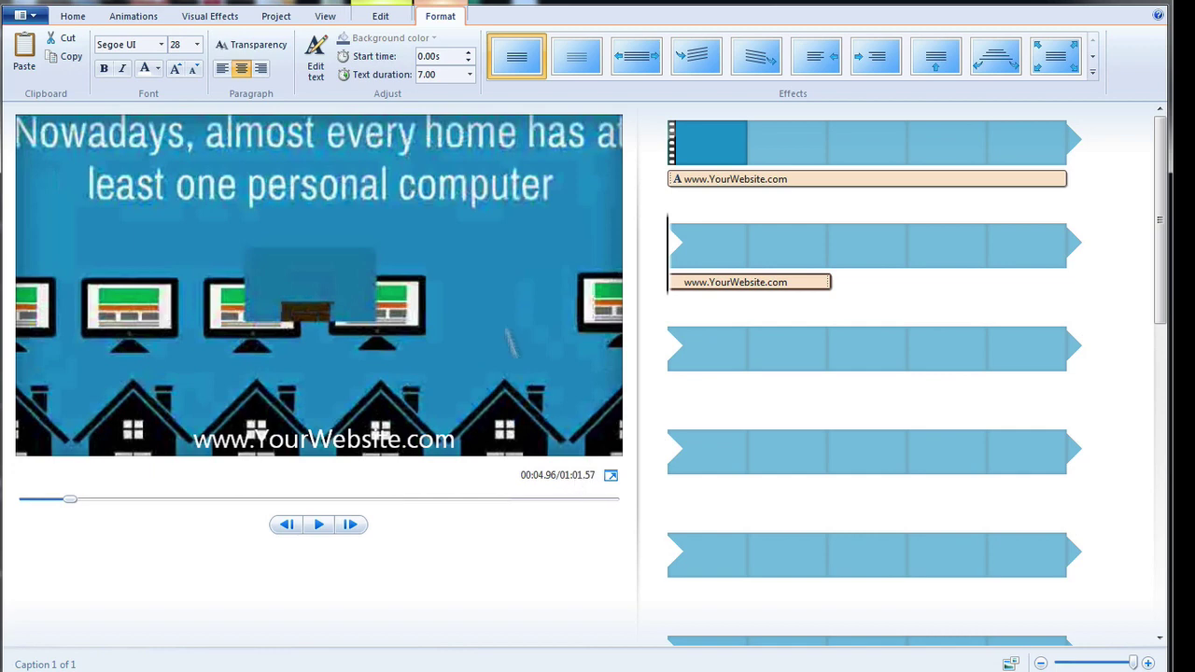
Set the website caption's duration to 62 seconds so it spans the whole 1:01.57 movie.
{"action": "left_click", "coordinate": [448, 75]}
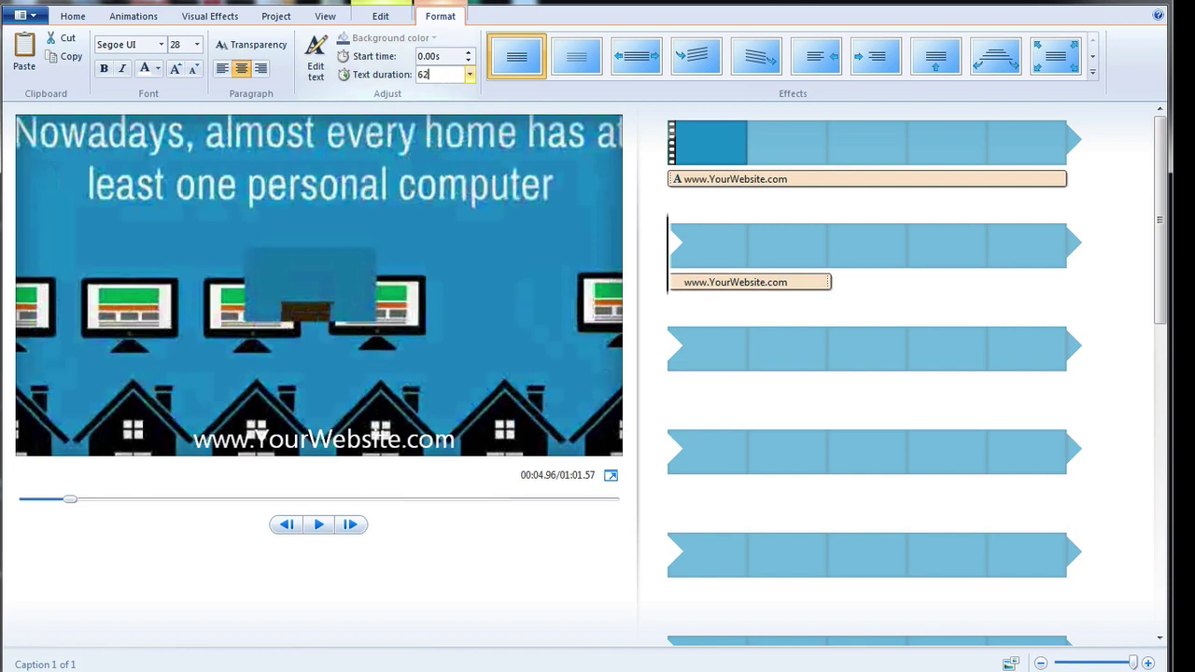
{"action": "key", "text": "Return"}
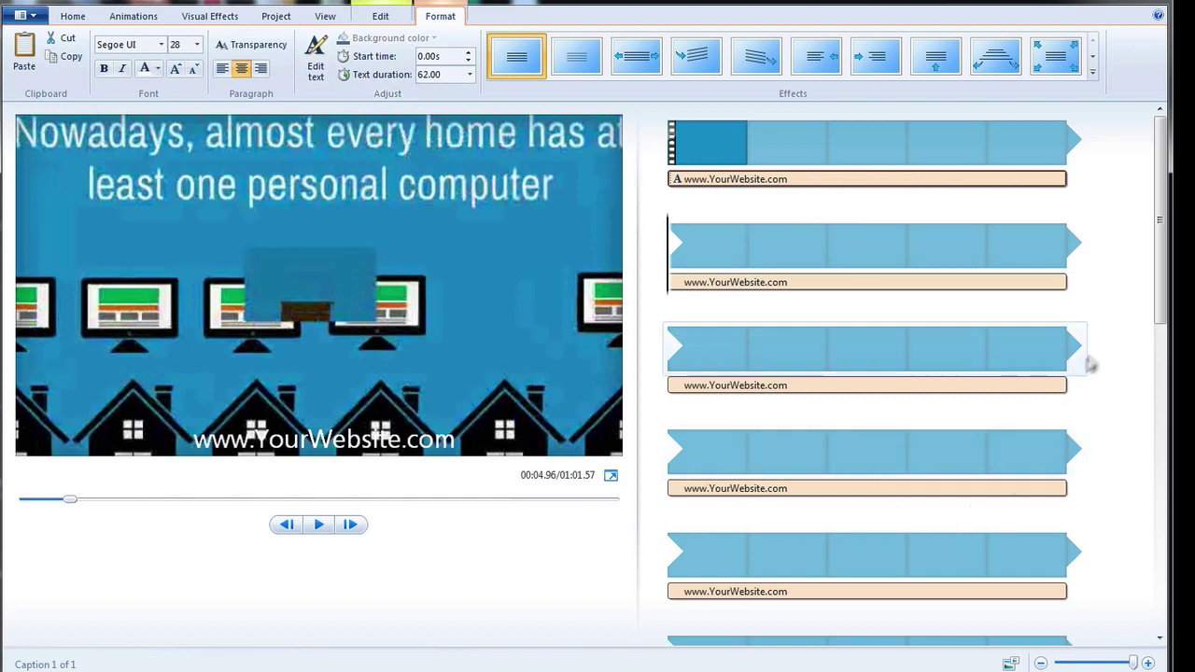
{"action": "left_click_drag", "start_coordinate": [1160, 297], "coordinate": [1173, 607]}
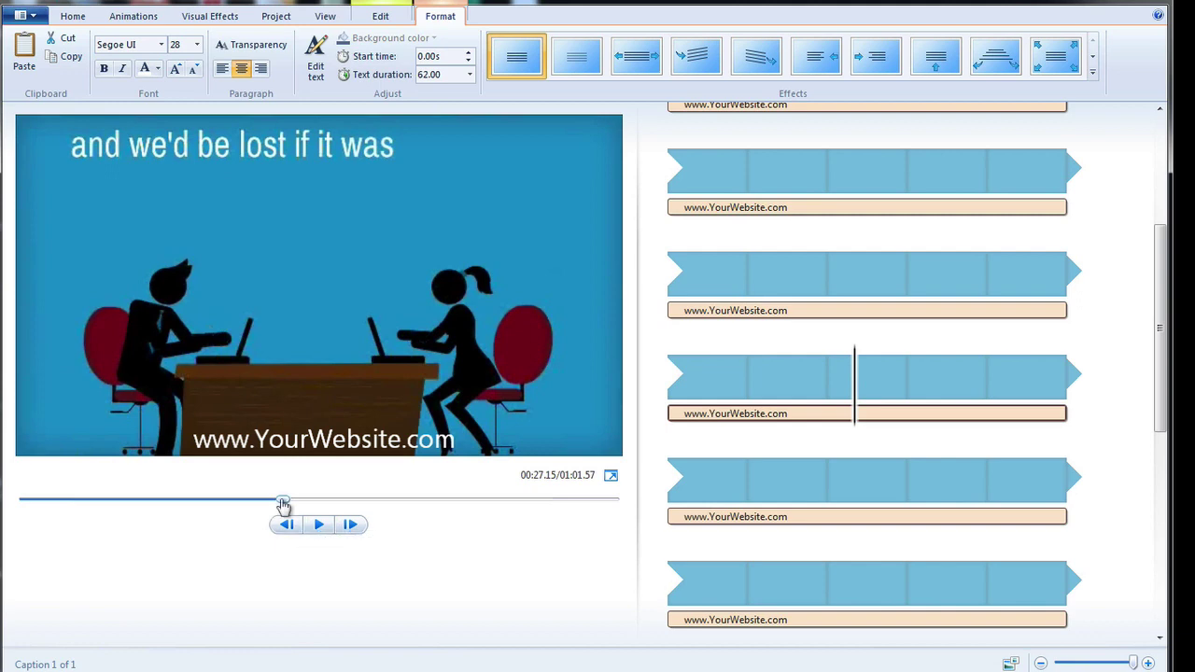
Scrub the preview to the final contact clip at 00:54.30.
{"action": "left_click_drag", "start_coordinate": [283, 505], "coordinate": [558, 493]}
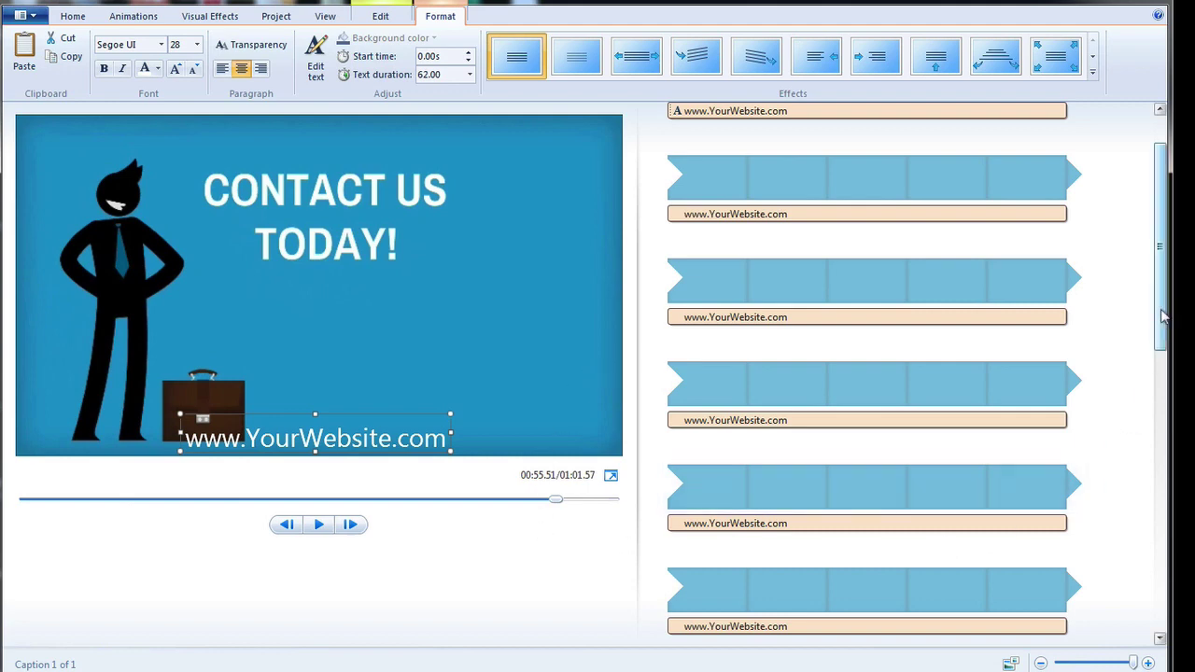
{"action": "left_click_drag", "start_coordinate": [1162, 315], "coordinate": [1164, 595]}
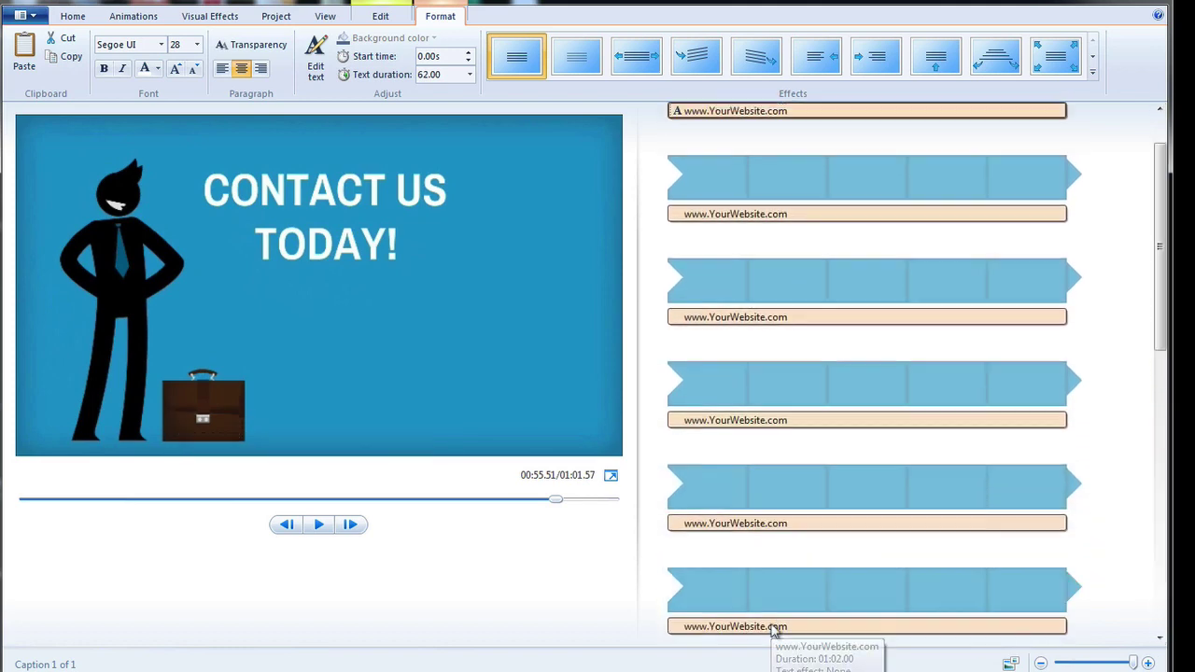
{"action": "left_click", "coordinate": [772, 627]}
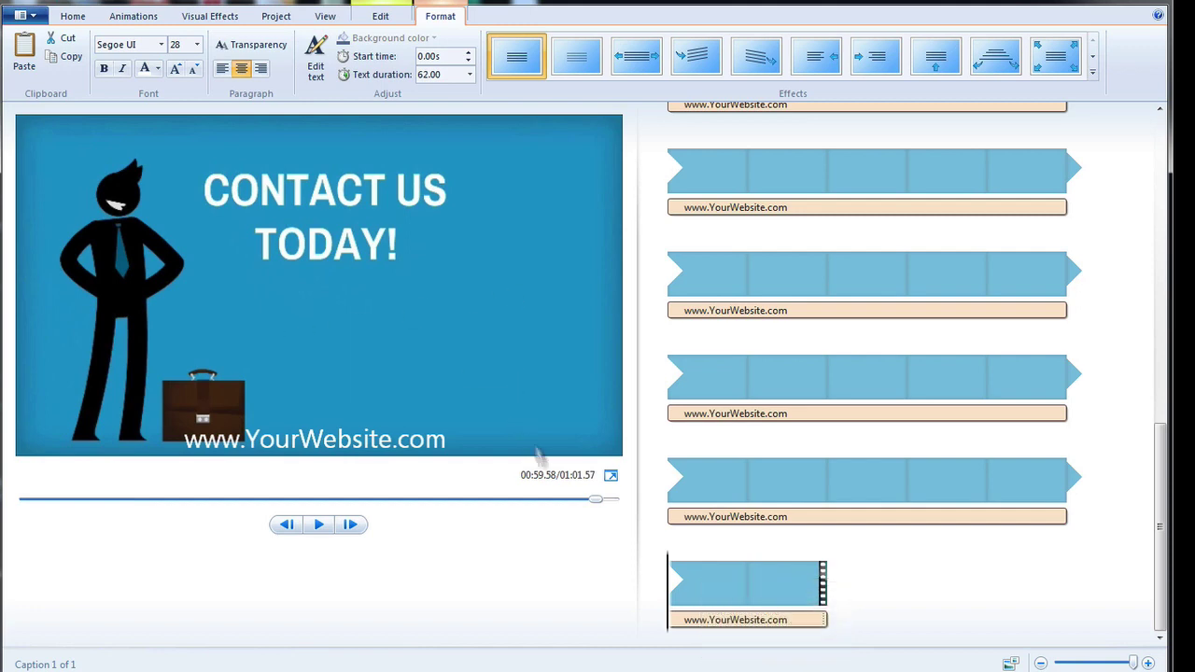
{"action": "left_click_drag", "start_coordinate": [598, 505], "coordinate": [548, 500]}
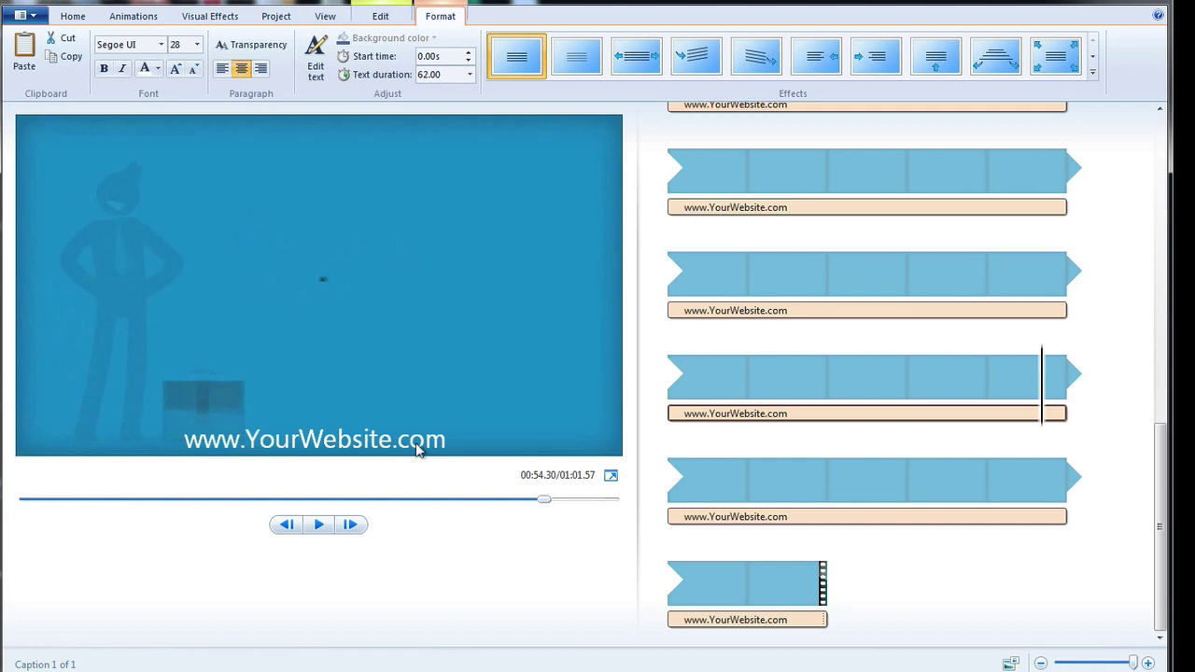
Shorten the website caption's duration to 54 seconds so it ends before the final scene.
{"action": "left_click", "coordinate": [454, 75]}
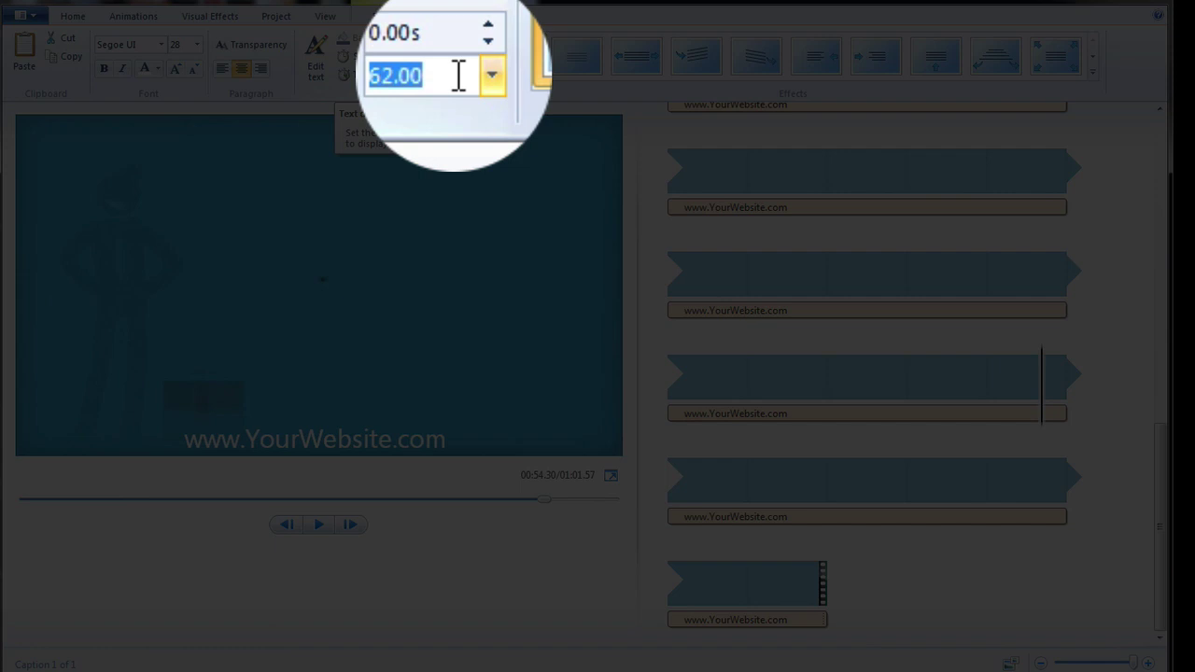
{"action": "type", "text": "54"}
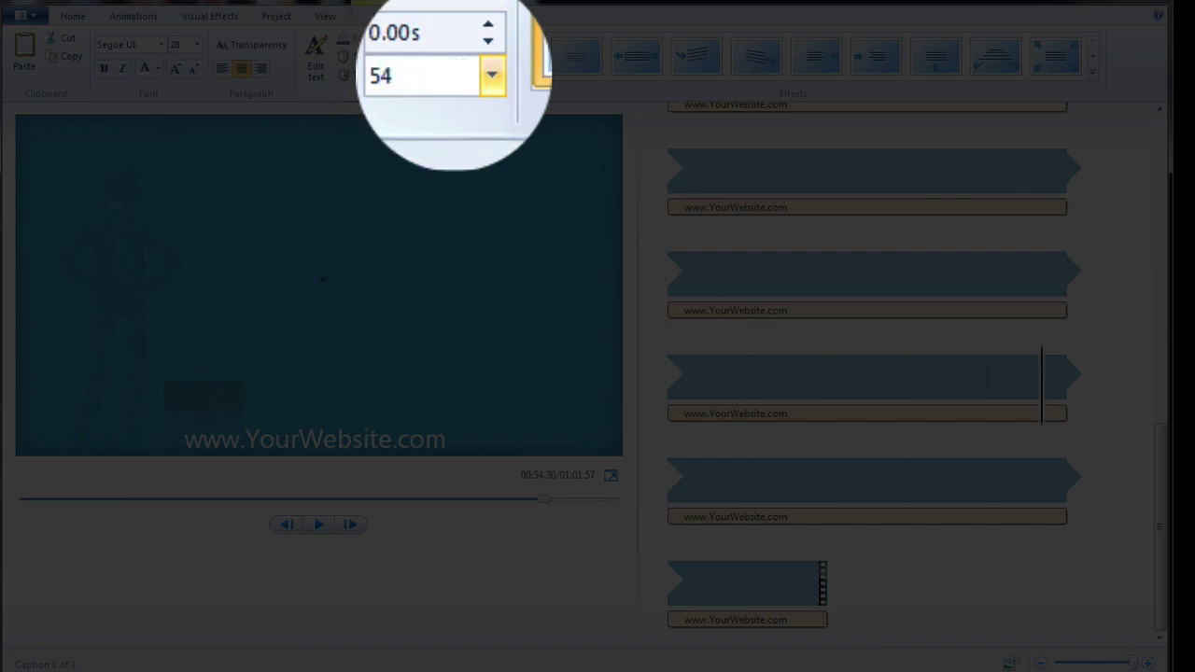
{"action": "key", "text": "Return"}
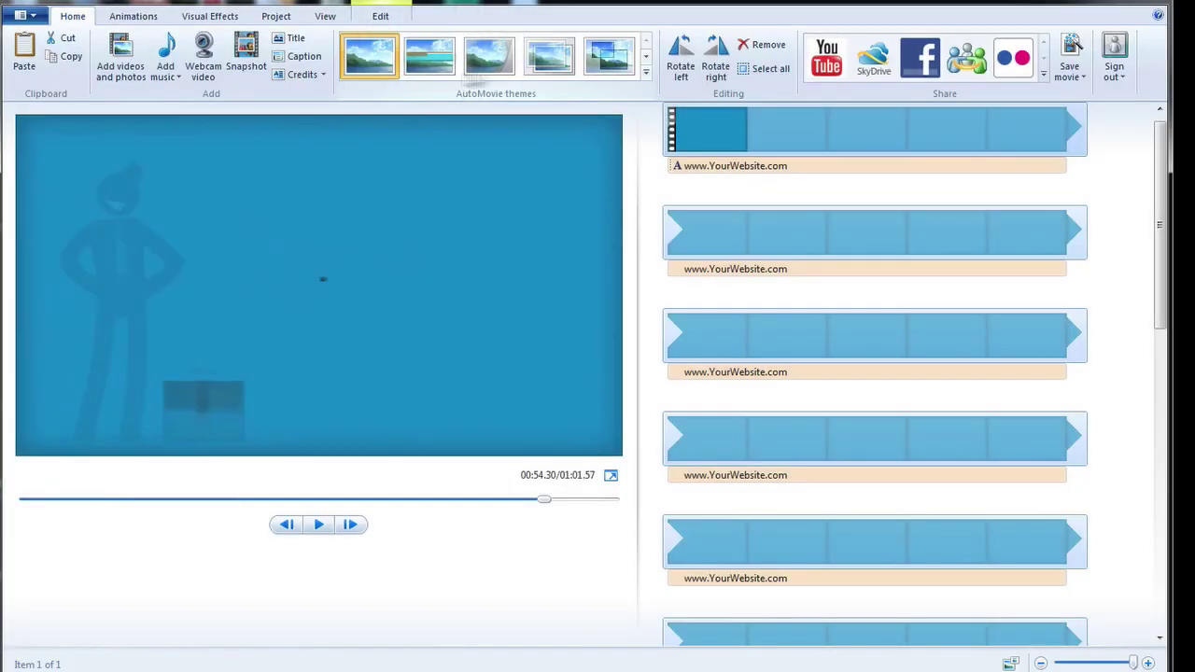
{"action": "left_click_drag", "start_coordinate": [1160, 224], "coordinate": [1172, 558]}
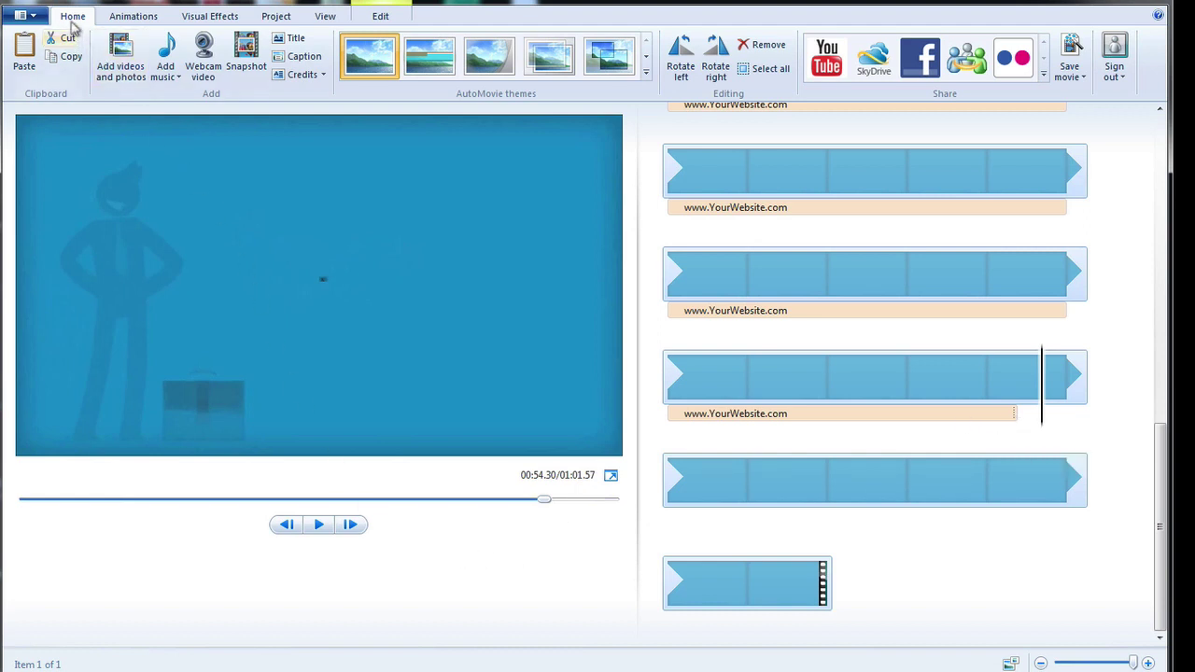
Add a new caption on the final scene and place it just below CONTACT US TODAY!
{"action": "left_click", "coordinate": [303, 58]}
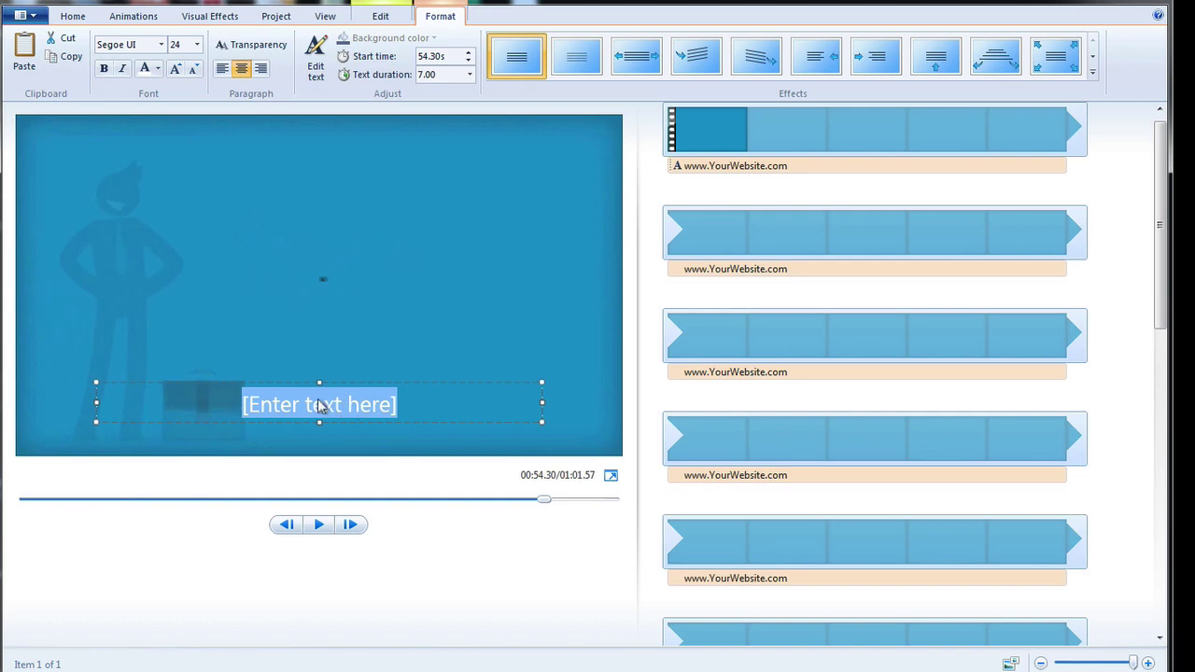
{"action": "left_click_drag", "start_coordinate": [1167, 294], "coordinate": [1172, 613]}
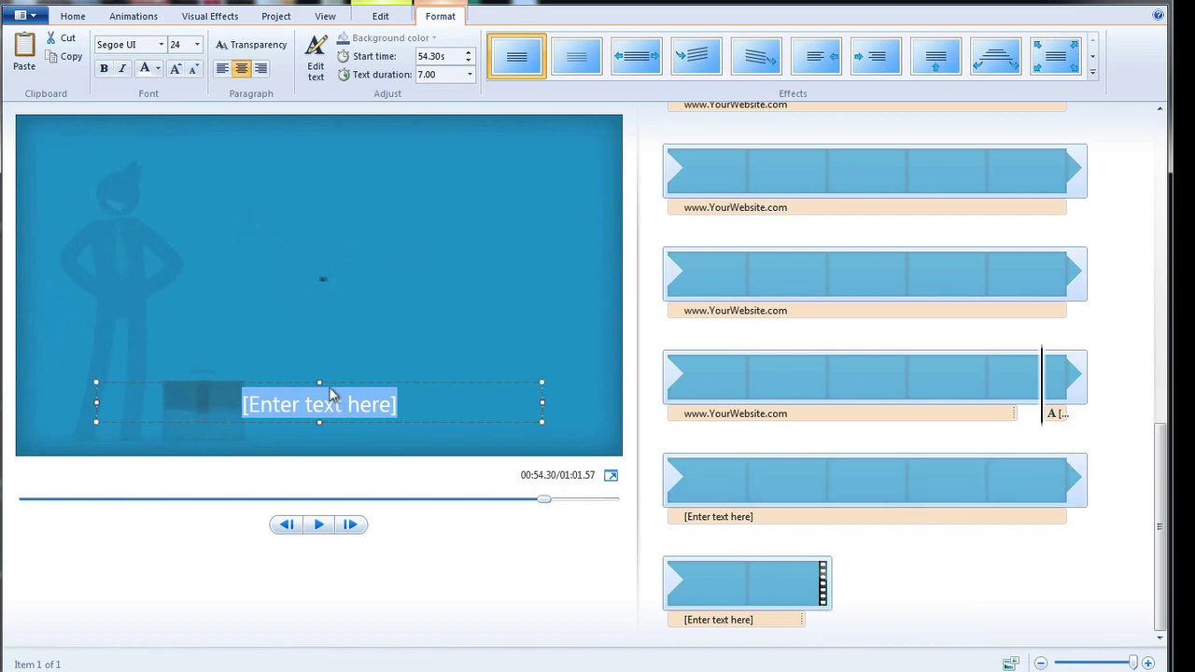
{"action": "left_click_drag", "start_coordinate": [326, 385], "coordinate": [352, 283]}
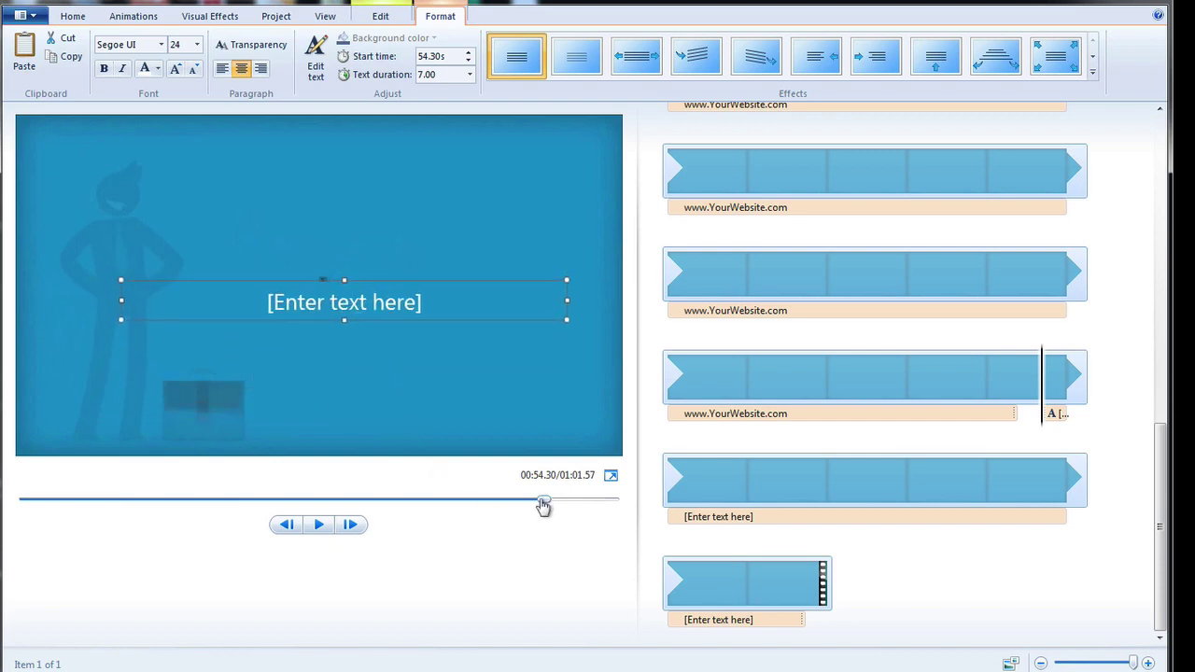
{"action": "left_click_drag", "start_coordinate": [544, 506], "coordinate": [556, 501]}
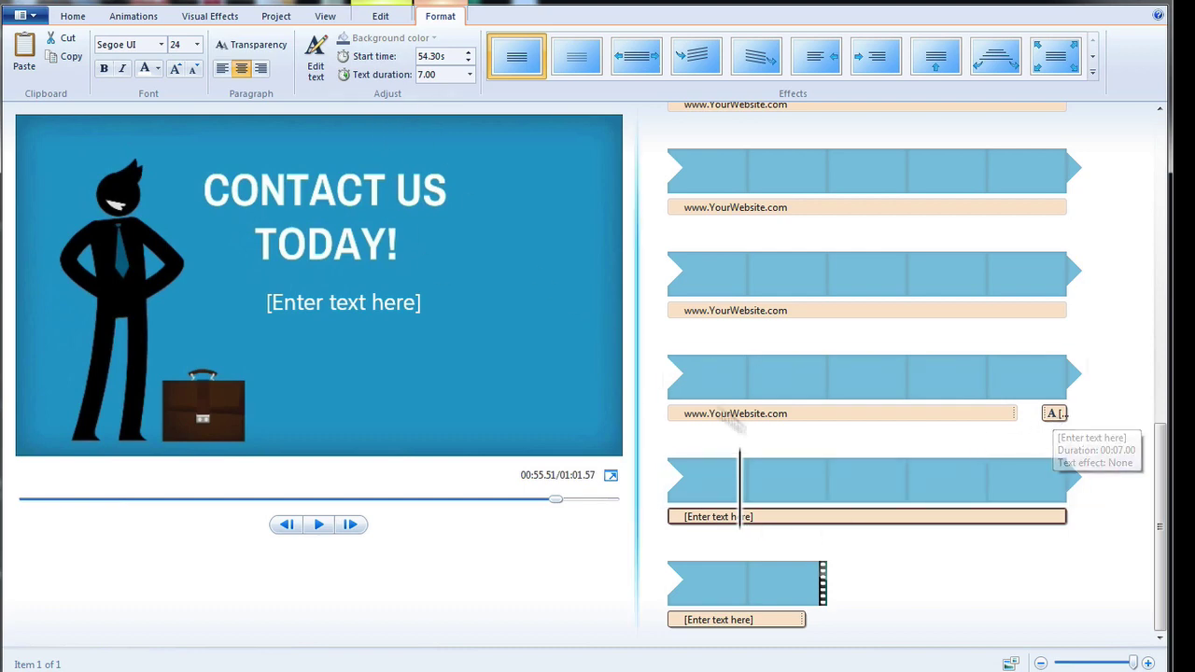
Give the new caption a 5.00 s duration and move its start to 55.51 s.
{"action": "left_click", "coordinate": [441, 74]}
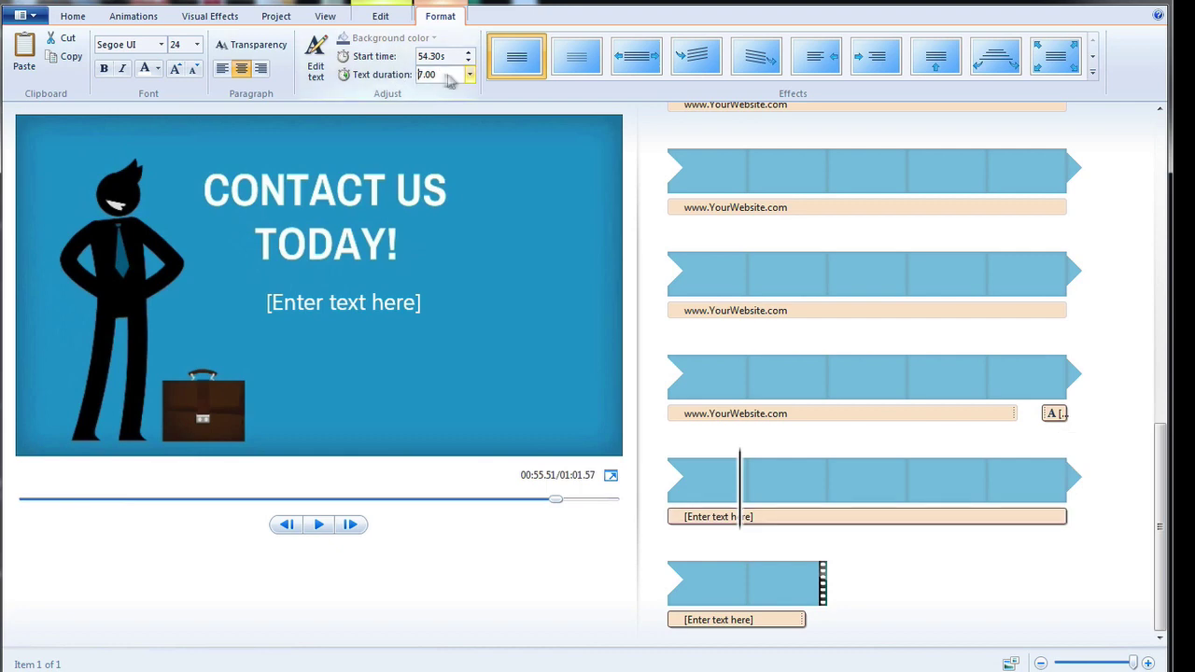
{"action": "left_click_drag", "start_coordinate": [448, 75], "coordinate": [392, 76]}
{"action": "key", "text": "Return"}
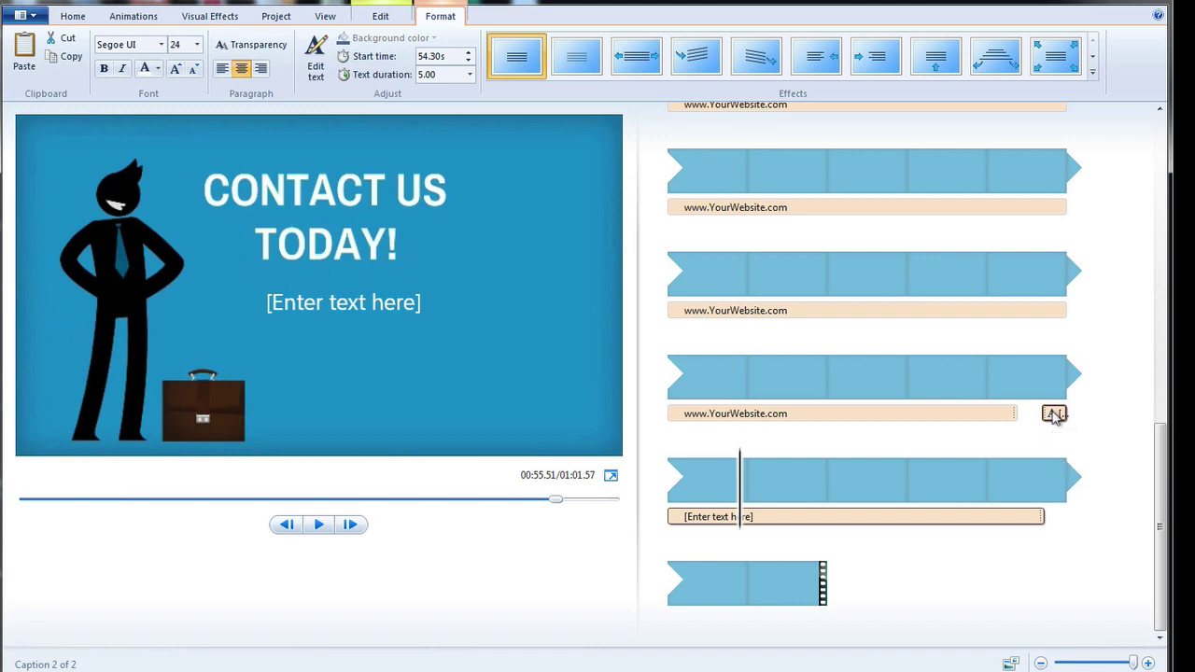
{"action": "left_click_drag", "start_coordinate": [1053, 415], "coordinate": [750, 529]}
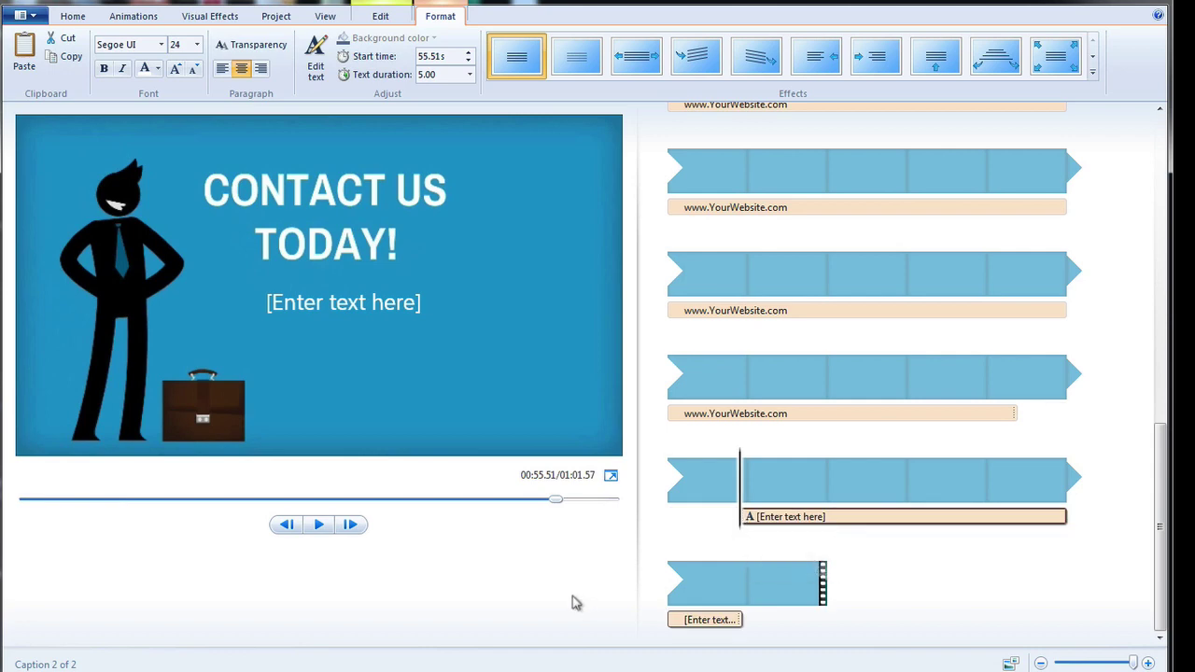
On the final scene, replace the placeholder caption with 'Joe Blogs' and select all its text.
{"action": "left_click_drag", "start_coordinate": [554, 503], "coordinate": [541, 505]}
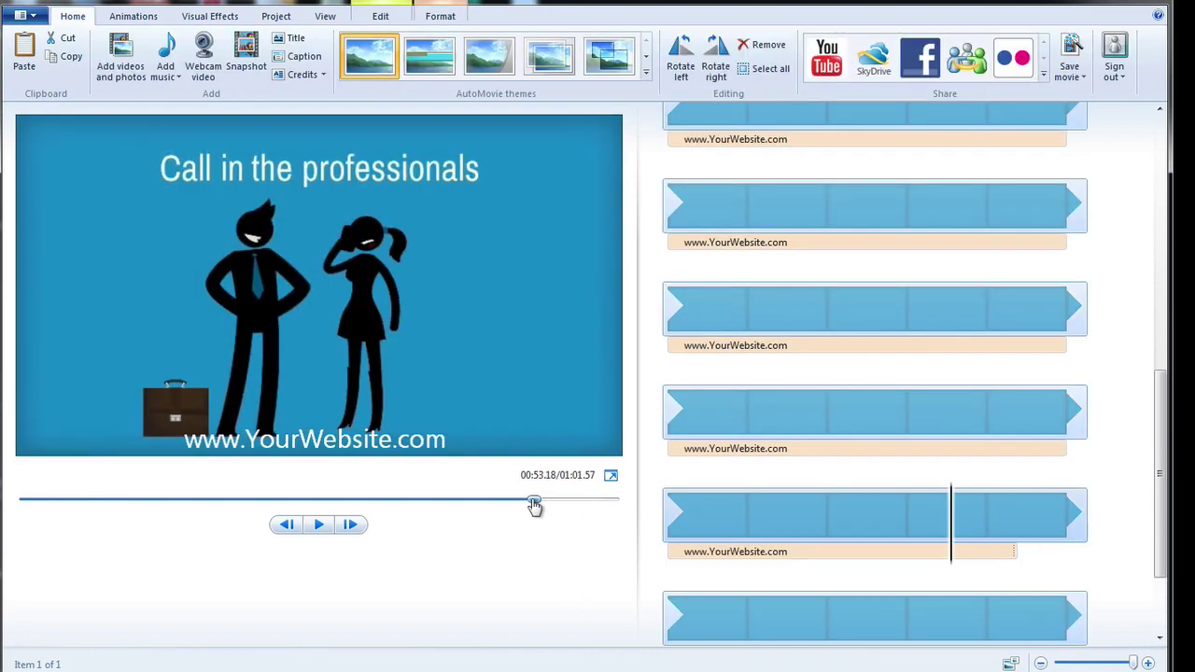
{"action": "left_click_drag", "start_coordinate": [535, 505], "coordinate": [559, 503]}
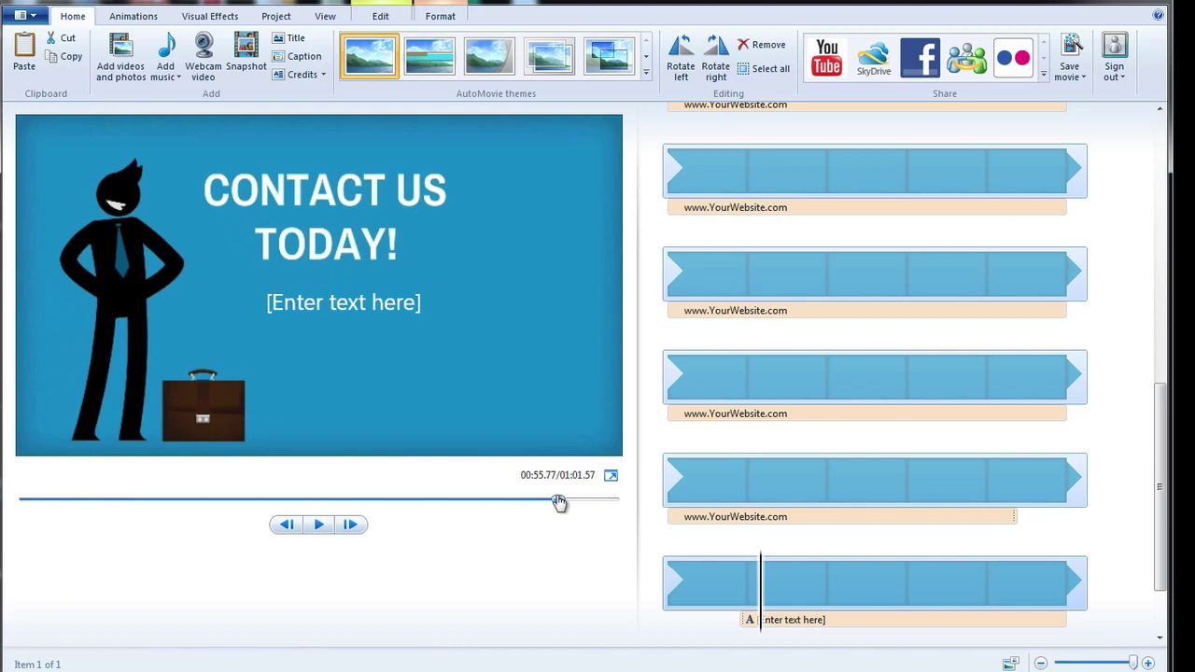
{"action": "left_click", "coordinate": [268, 301]}
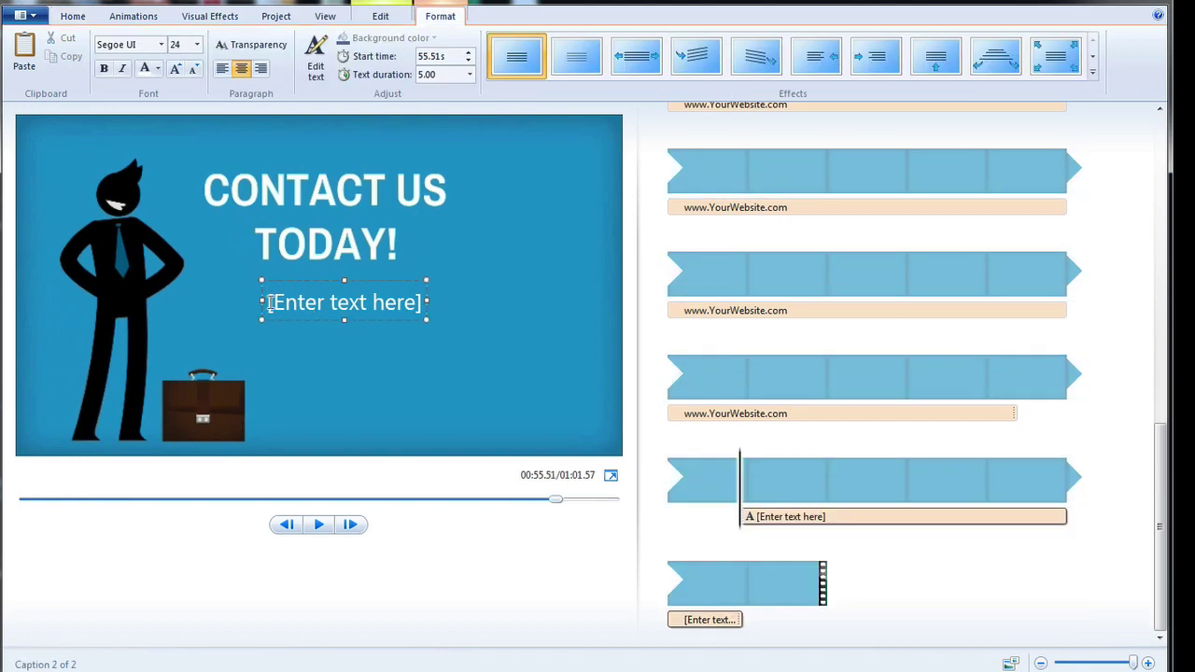
{"action": "left_click_drag", "start_coordinate": [269, 301], "coordinate": [425, 301]}
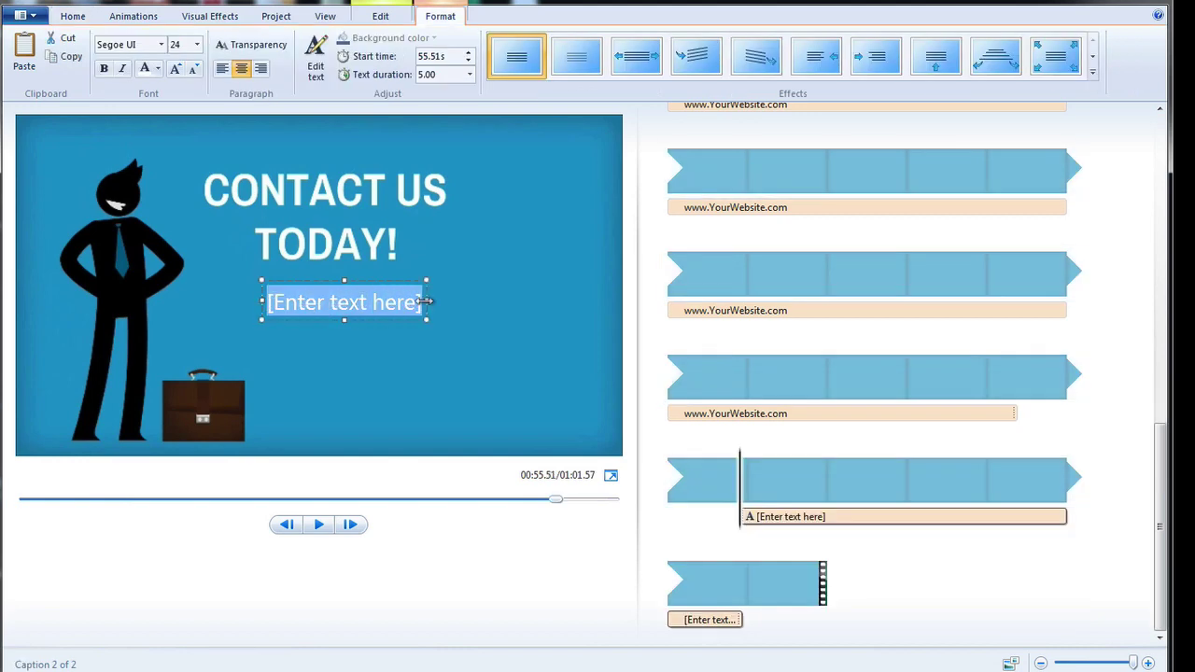
{"action": "type", "text": "Jo"}
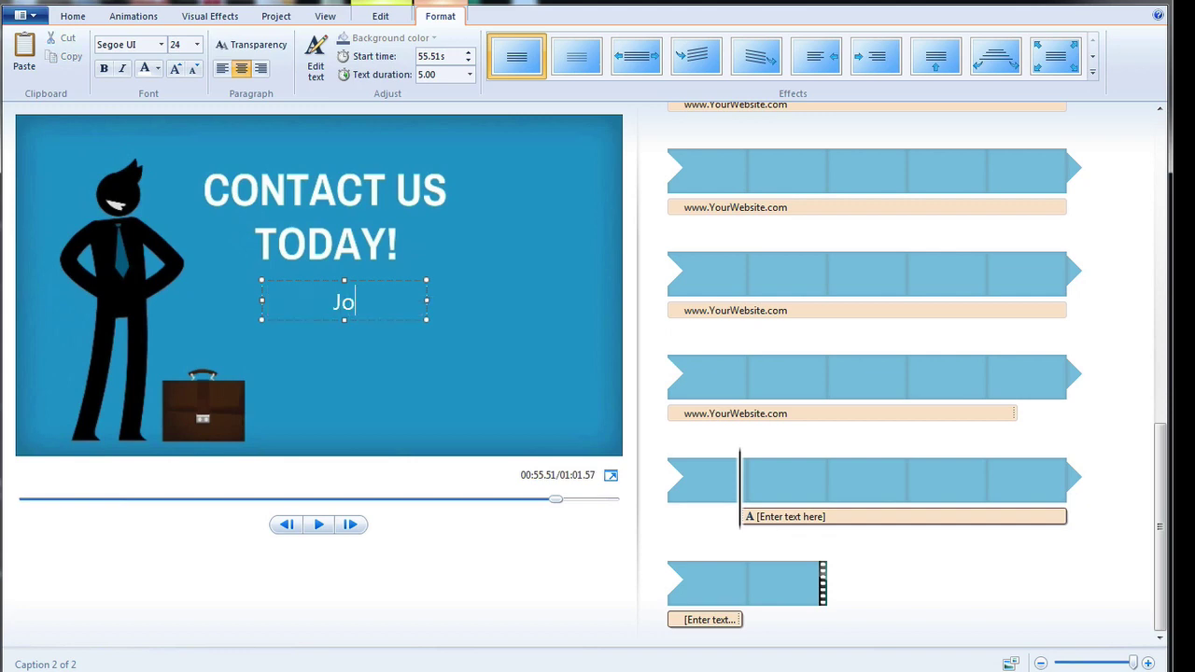
{"action": "type", "text": "e Blog"}
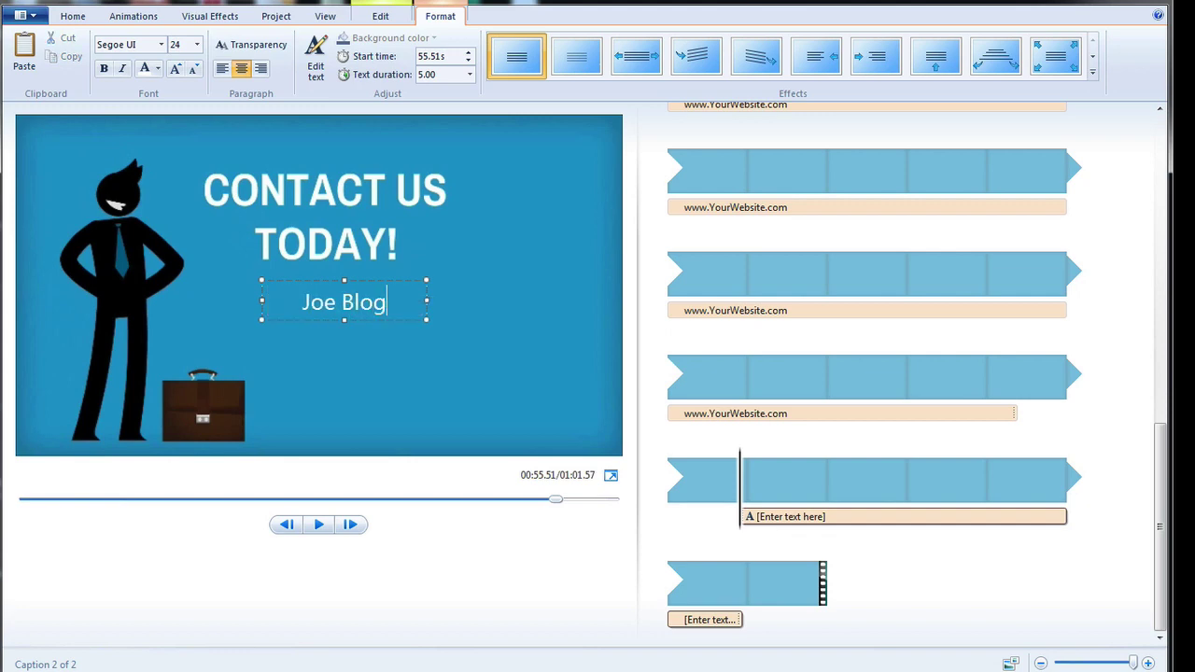
{"action": "type", "text": "s"}
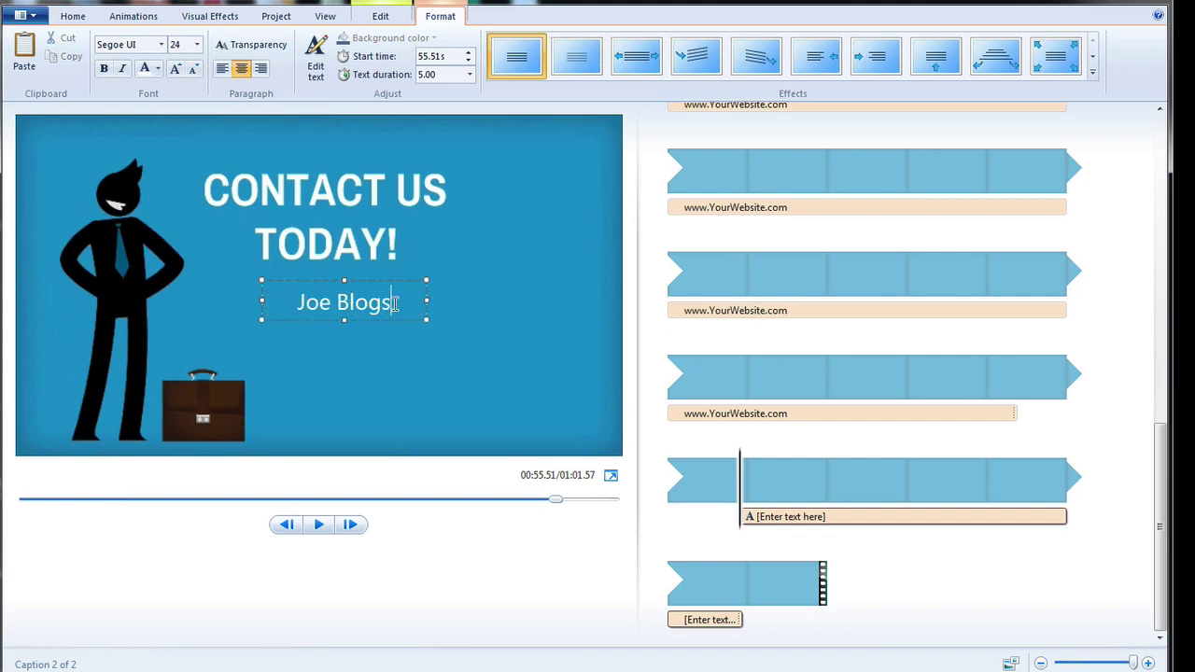
{"action": "key", "text": "ctrl+a"}
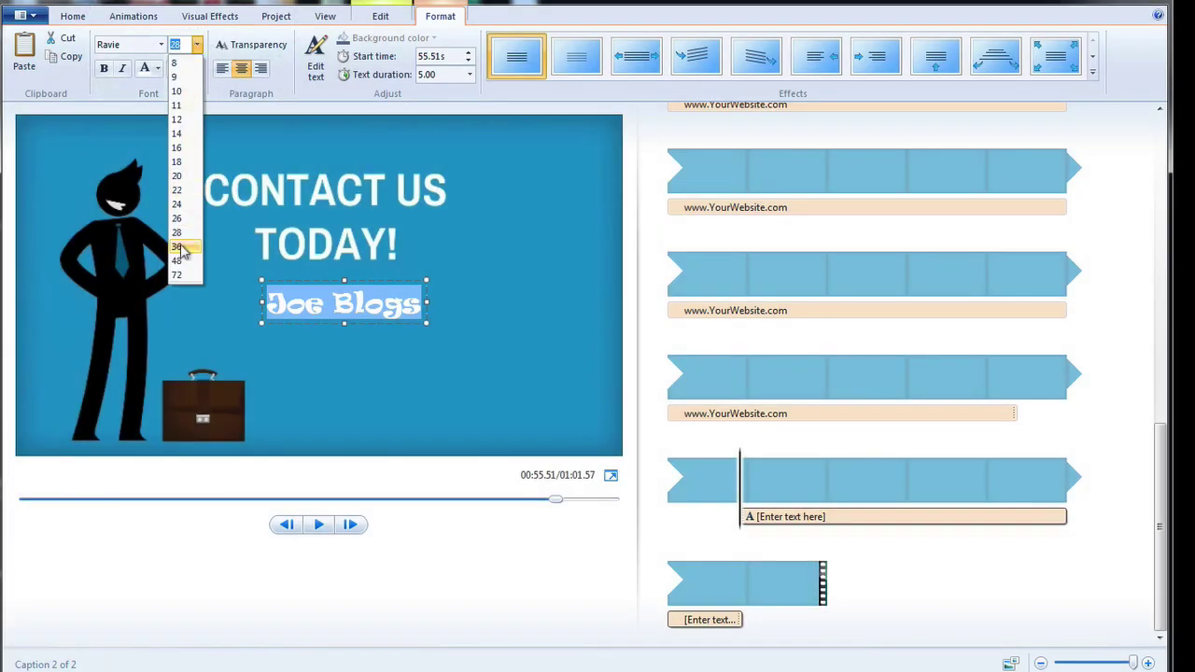
Set Joe Blogs to size 36, widen its box to one line, and nudge it right.
{"action": "left_click", "coordinate": [177, 247]}
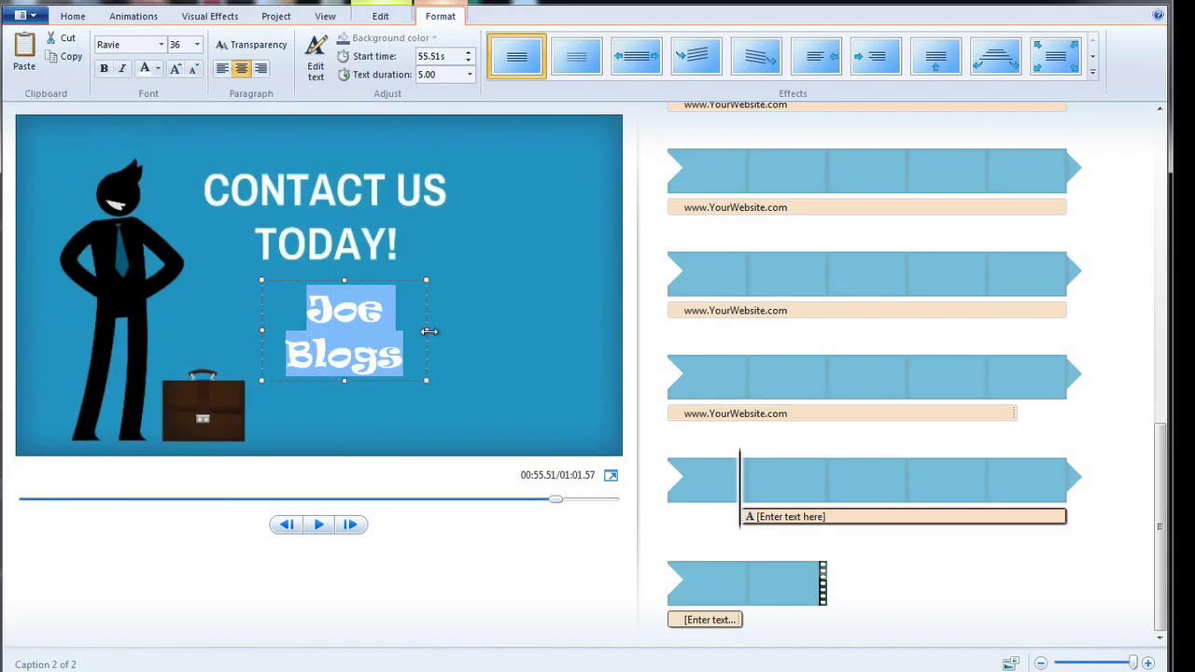
{"action": "left_click_drag", "start_coordinate": [429, 332], "coordinate": [516, 328]}
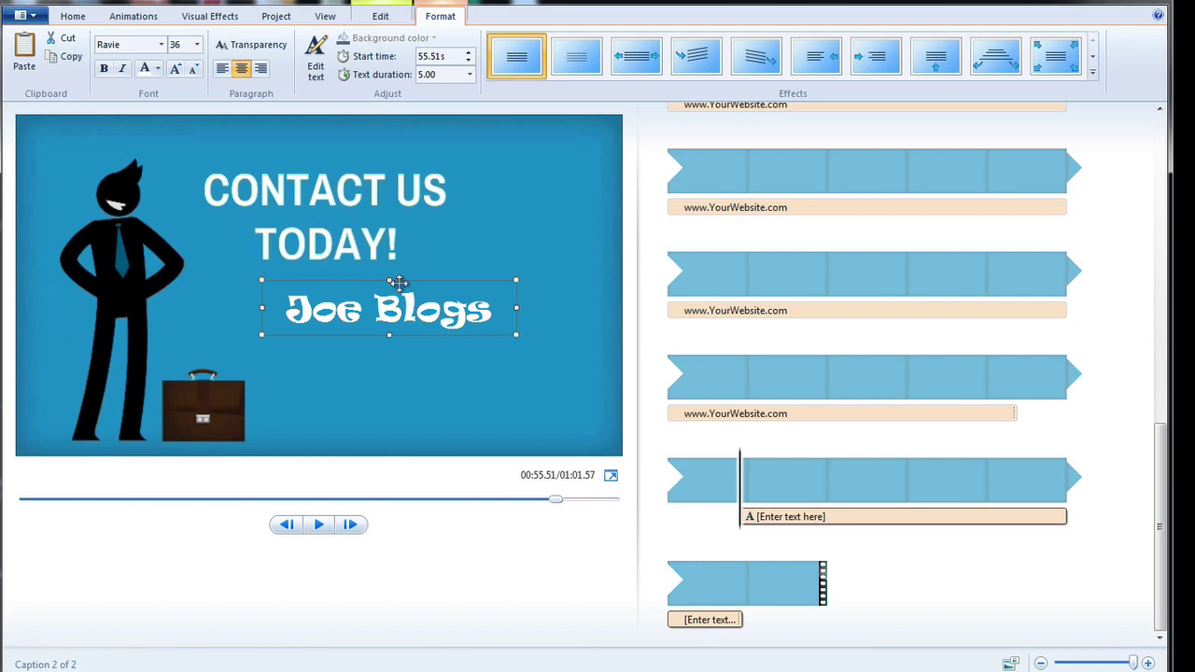
{"action": "left_click_drag", "start_coordinate": [399, 282], "coordinate": [431, 278]}
{"action": "left_click", "coordinate": [431, 278]}
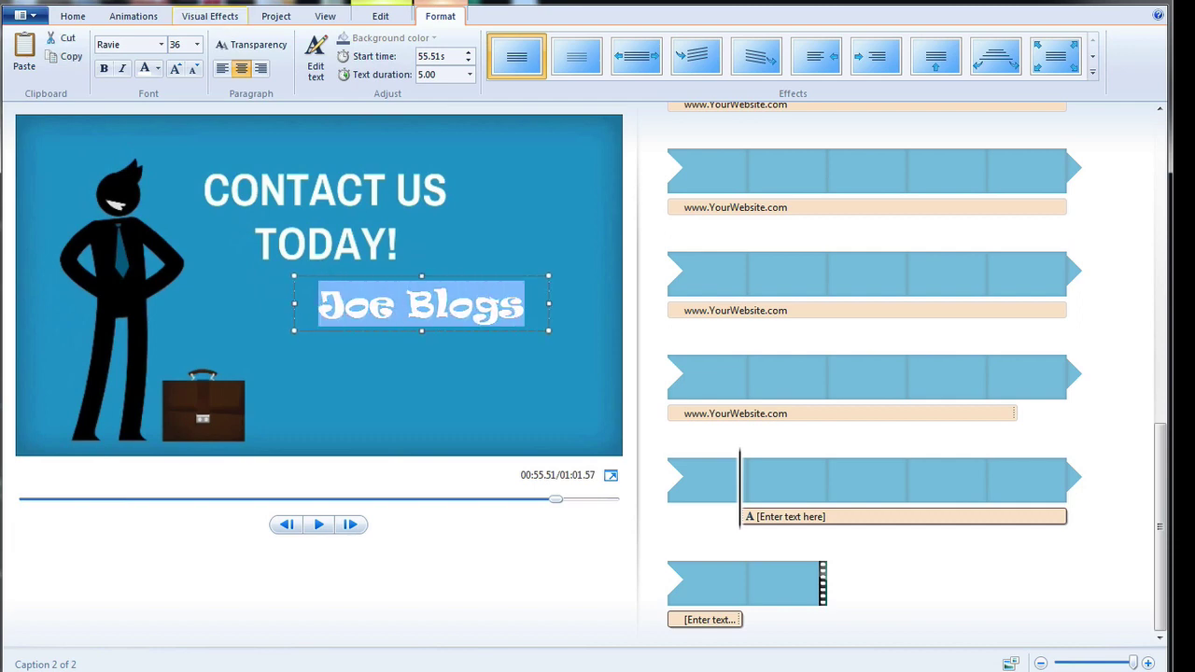
Change the Joe Blogs caption's font colour to dark grey and deselect it.
{"action": "left_click", "coordinate": [158, 69]}
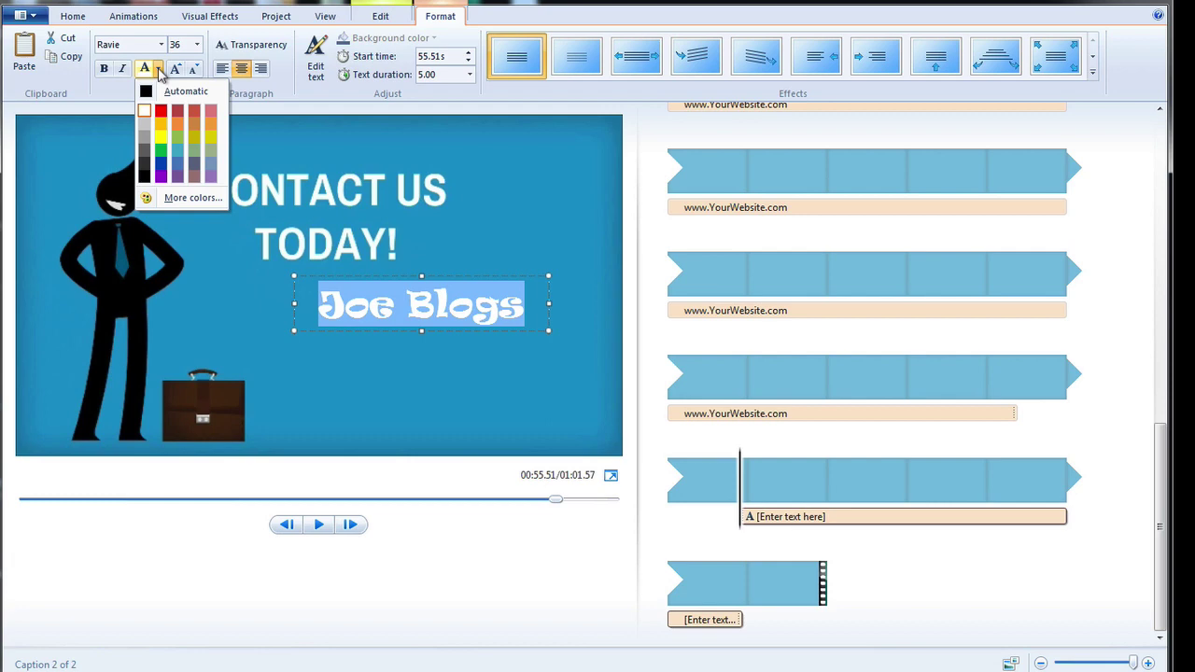
{"action": "left_click", "coordinate": [143, 166]}
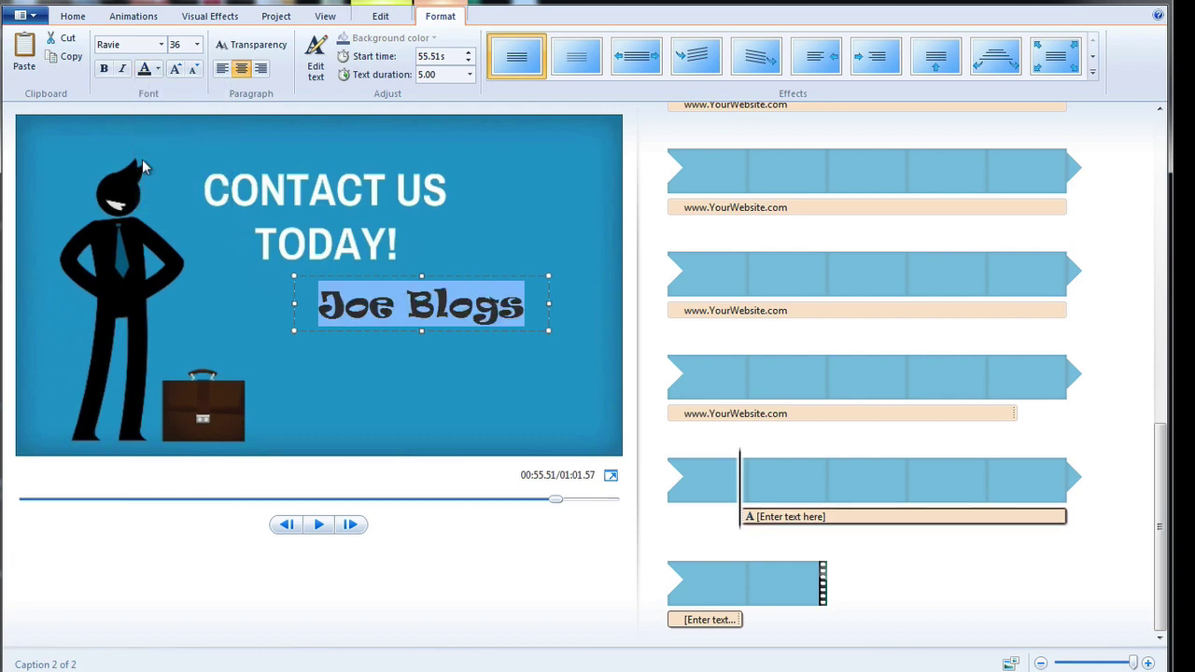
{"action": "left_click", "coordinate": [495, 221]}
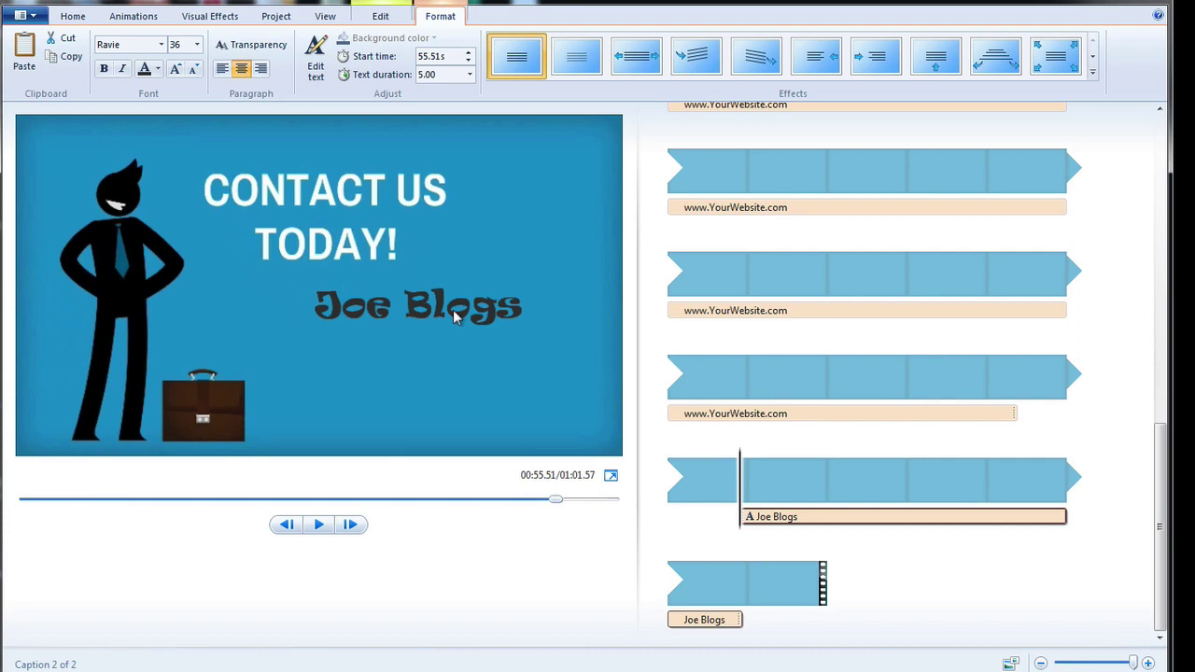
{"action": "left_click", "coordinate": [453, 309]}
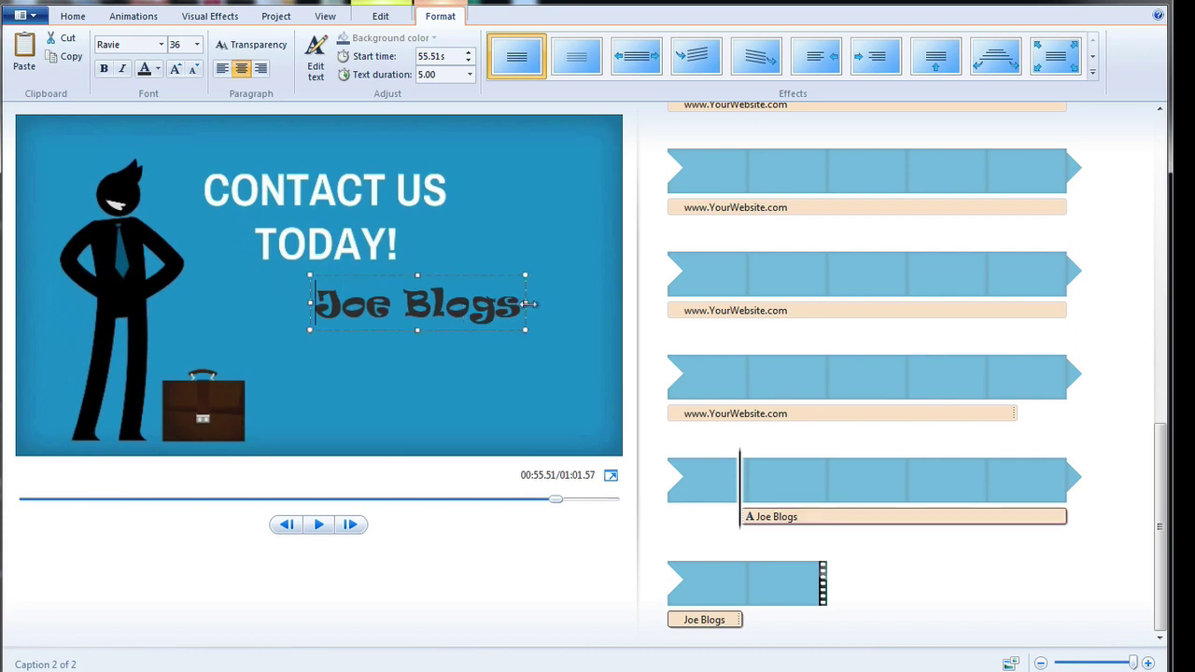
{"action": "left_click_drag", "start_coordinate": [528, 302], "coordinate": [615, 296]}
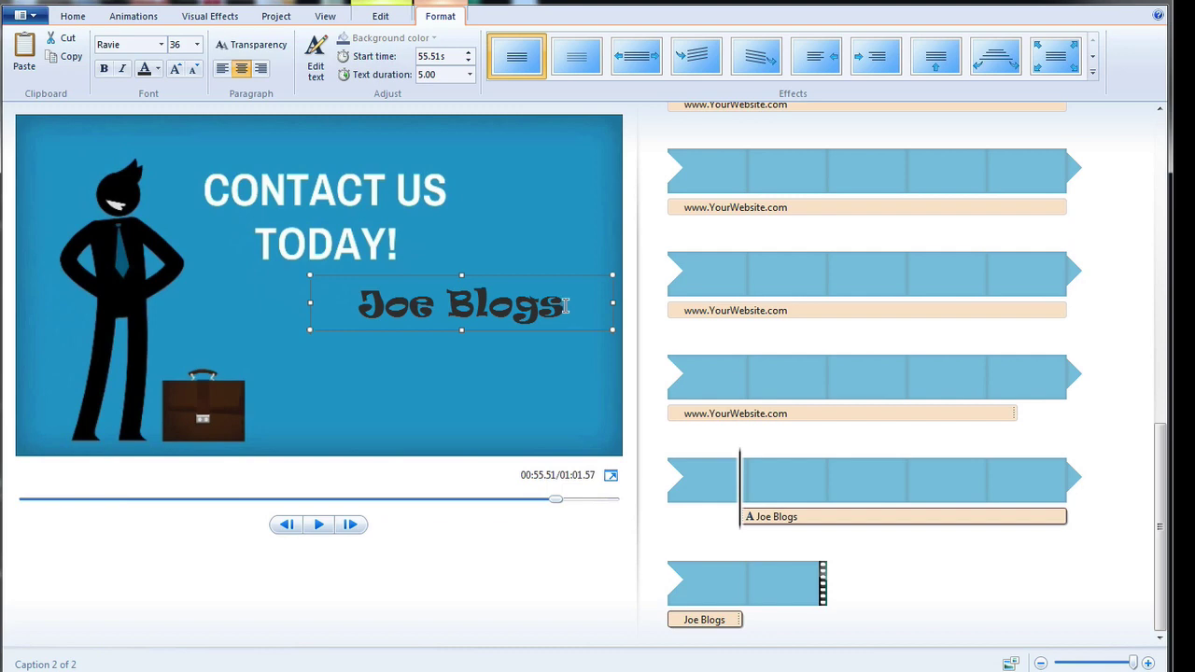
{"action": "left_click", "coordinate": [565, 307]}
{"action": "key", "text": "Return"}
{"action": "type", "text": "Tel"}
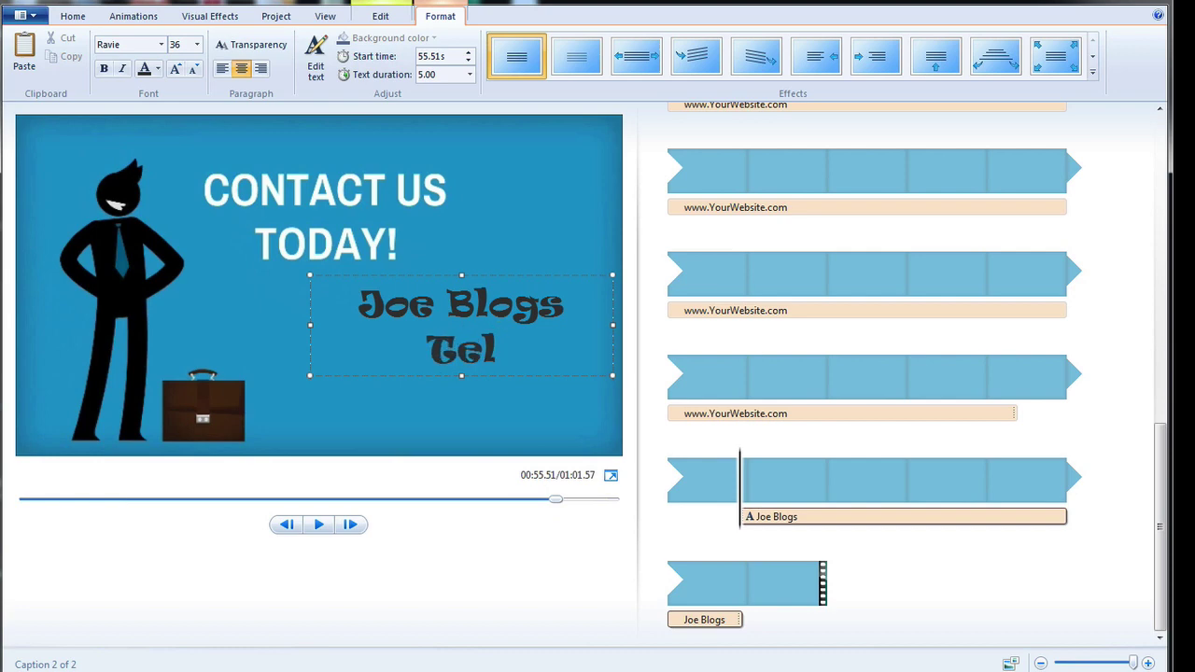
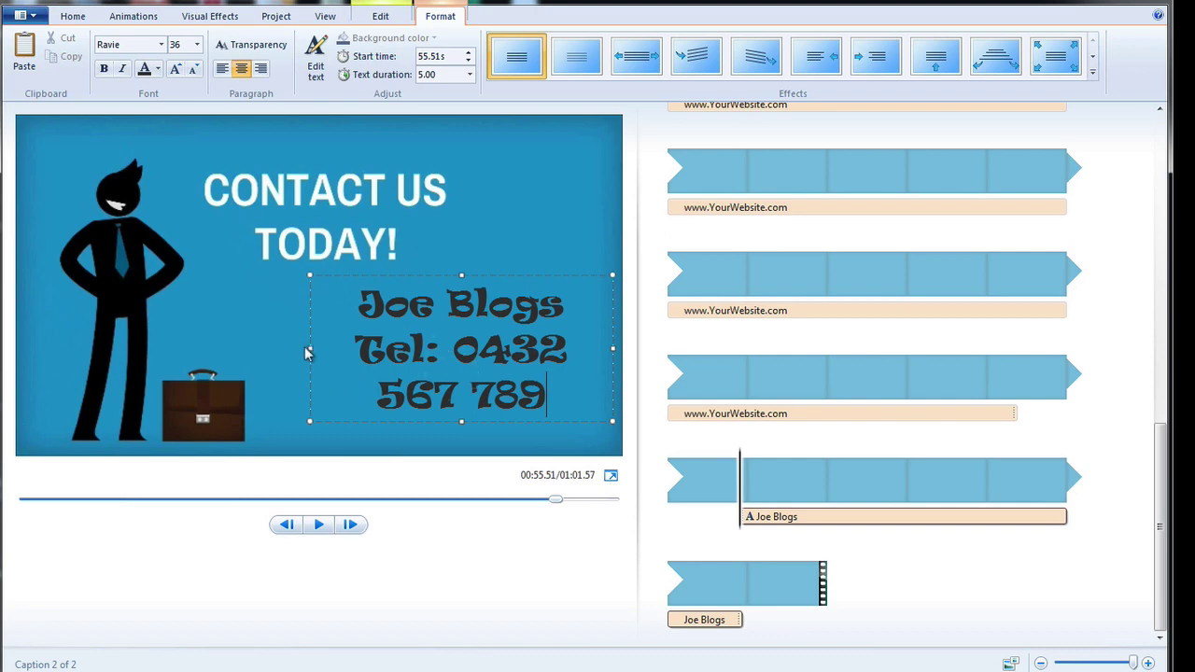
{"action": "left_click_drag", "start_coordinate": [309, 348], "coordinate": [191, 345]}
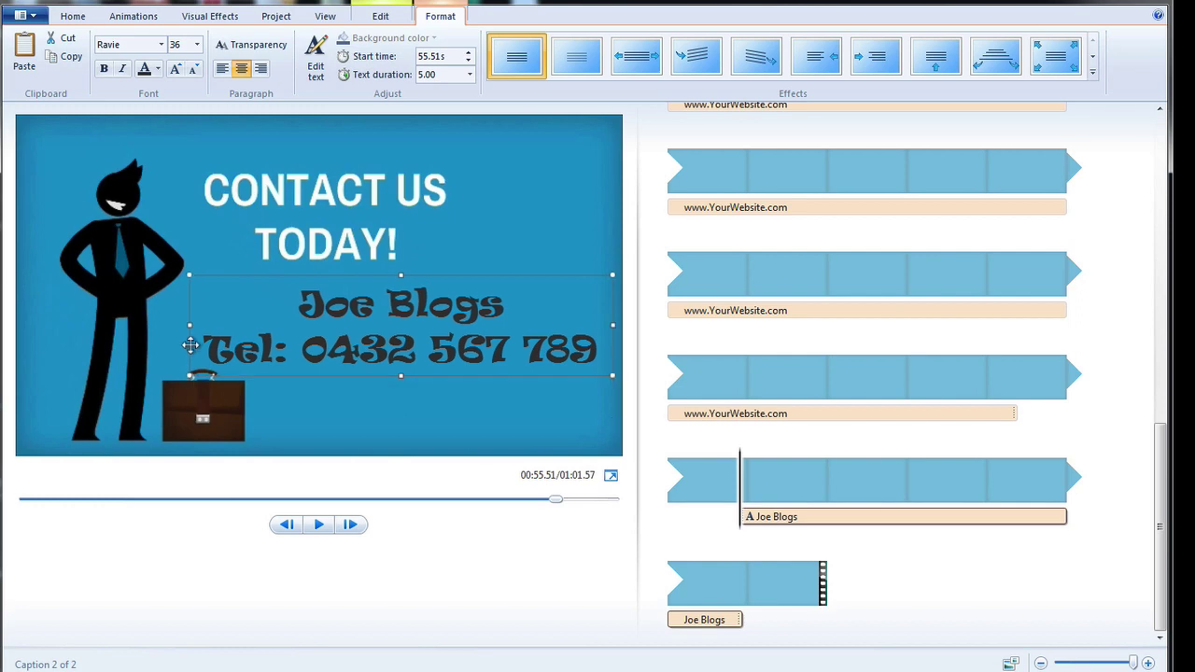
Select both caption lines and change their font size to 32.
{"action": "left_click", "coordinate": [301, 302]}
{"action": "left_click_drag", "start_coordinate": [301, 304], "coordinate": [575, 341]}
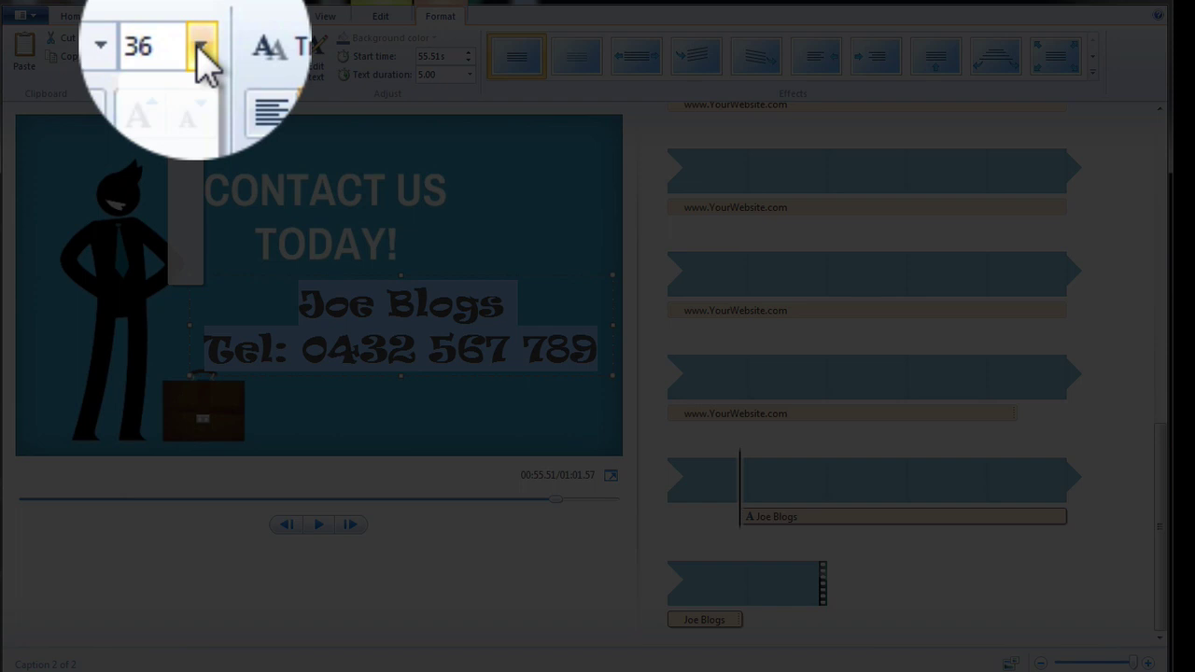
{"action": "left_click", "coordinate": [197, 44]}
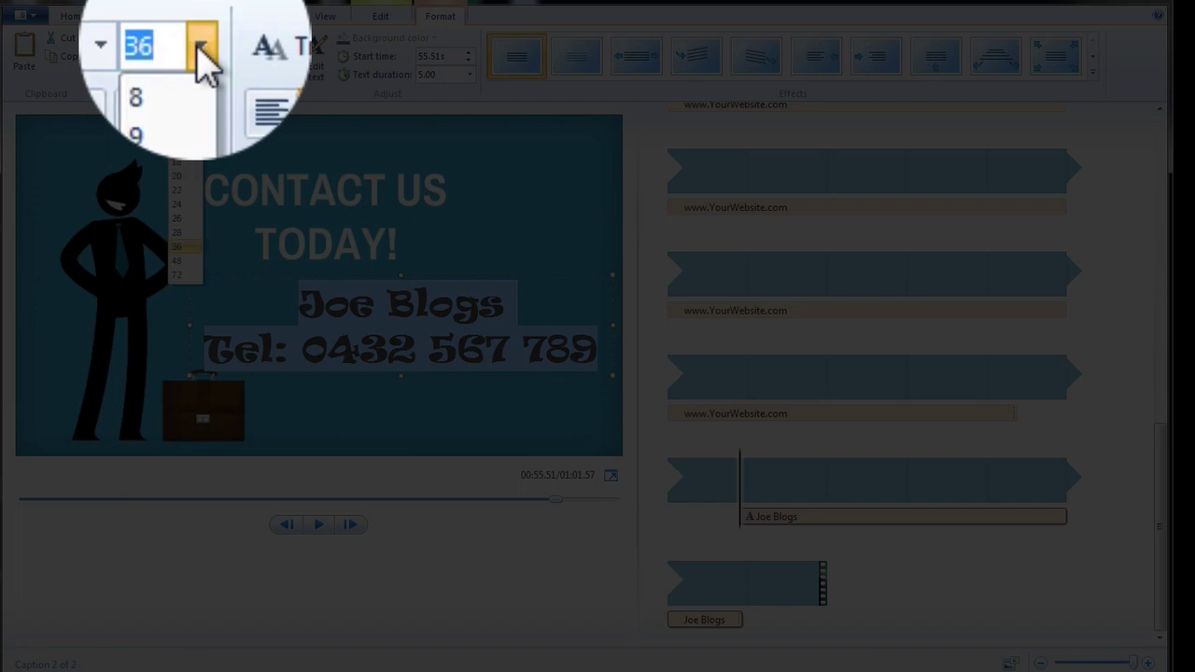
{"action": "left_click", "coordinate": [189, 254]}
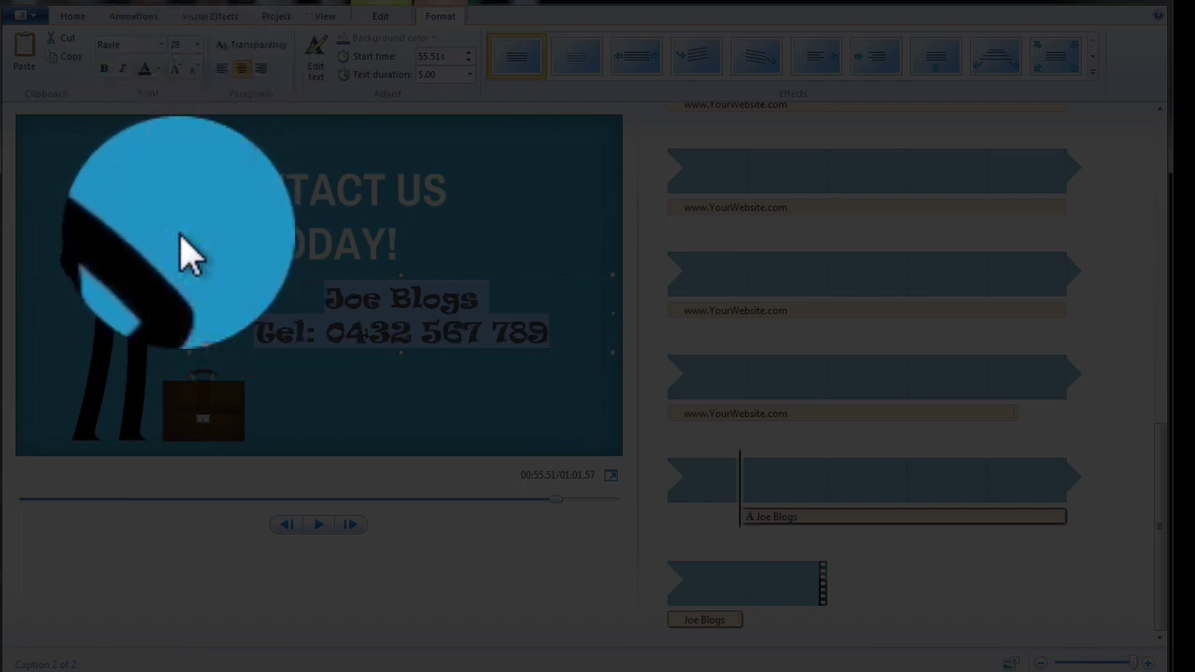
{"action": "left_click", "coordinate": [175, 44]}
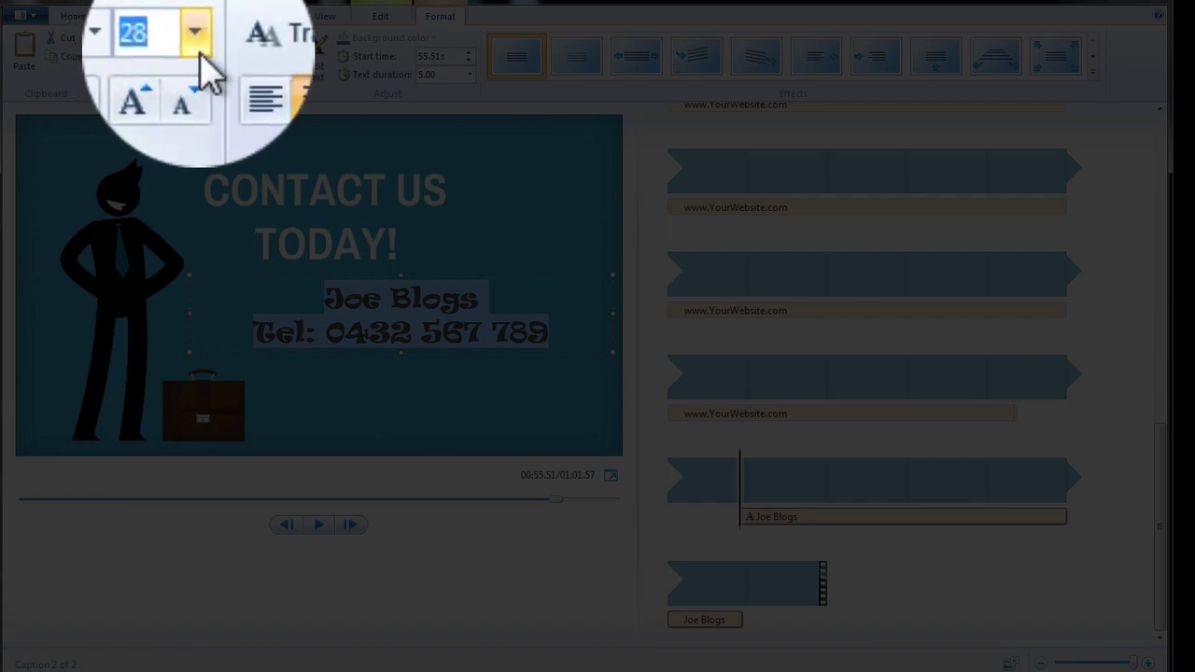
{"action": "type", "text": "32"}
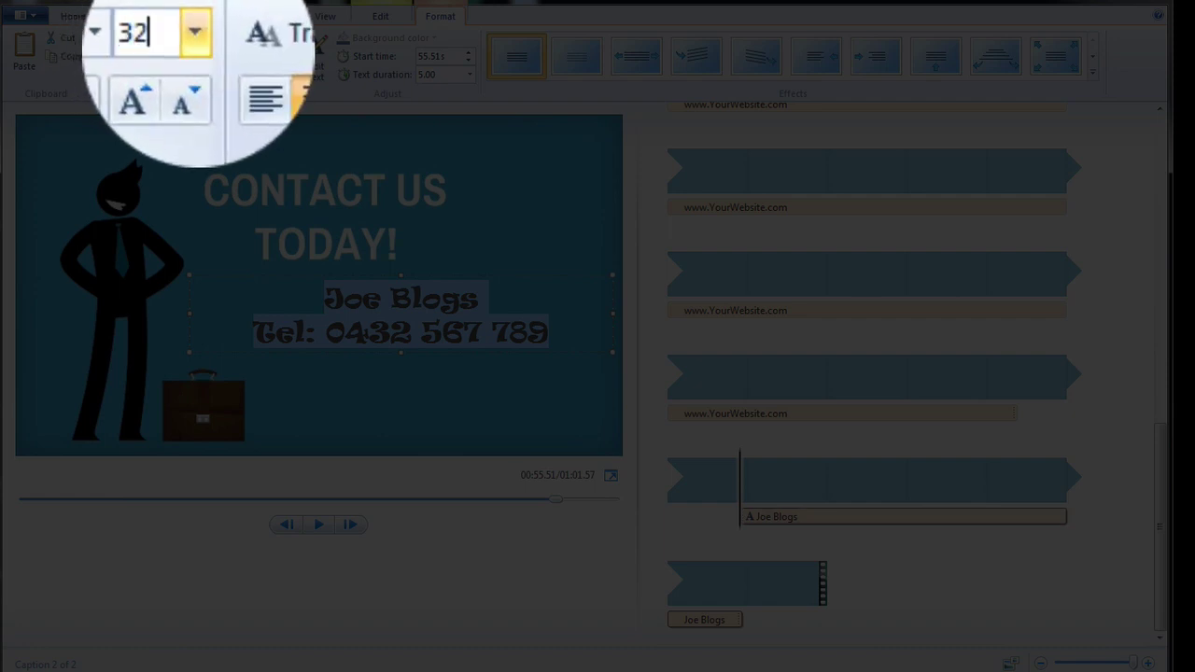
{"action": "key", "text": "Return"}
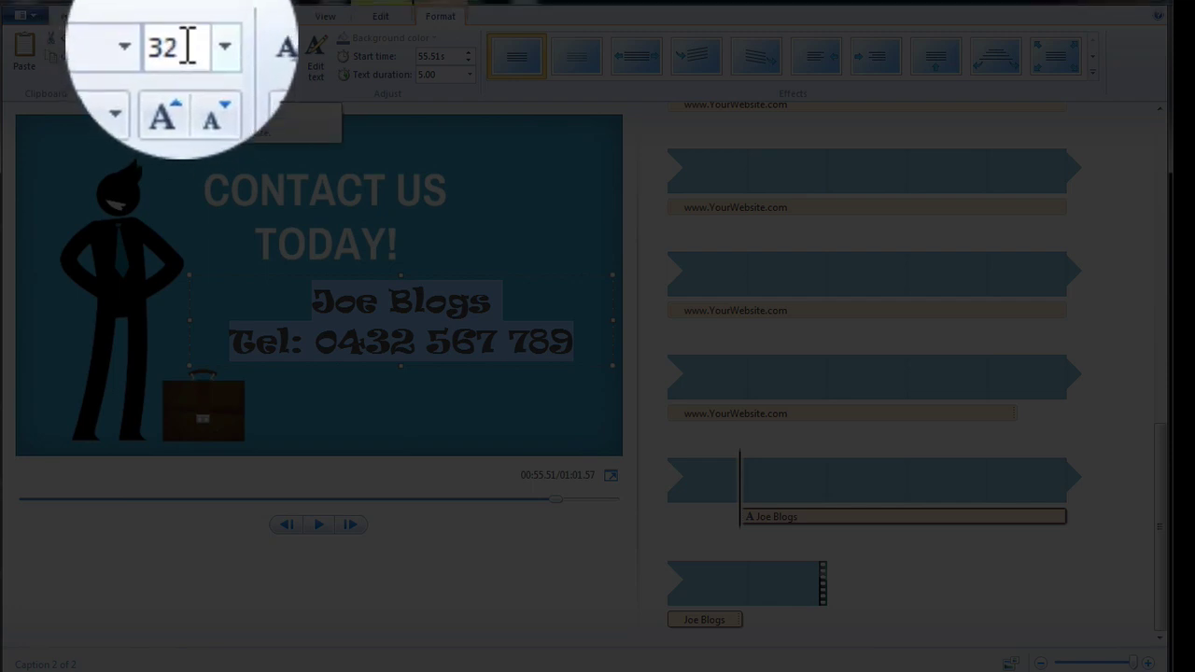
{"action": "left_click", "coordinate": [198, 44]}
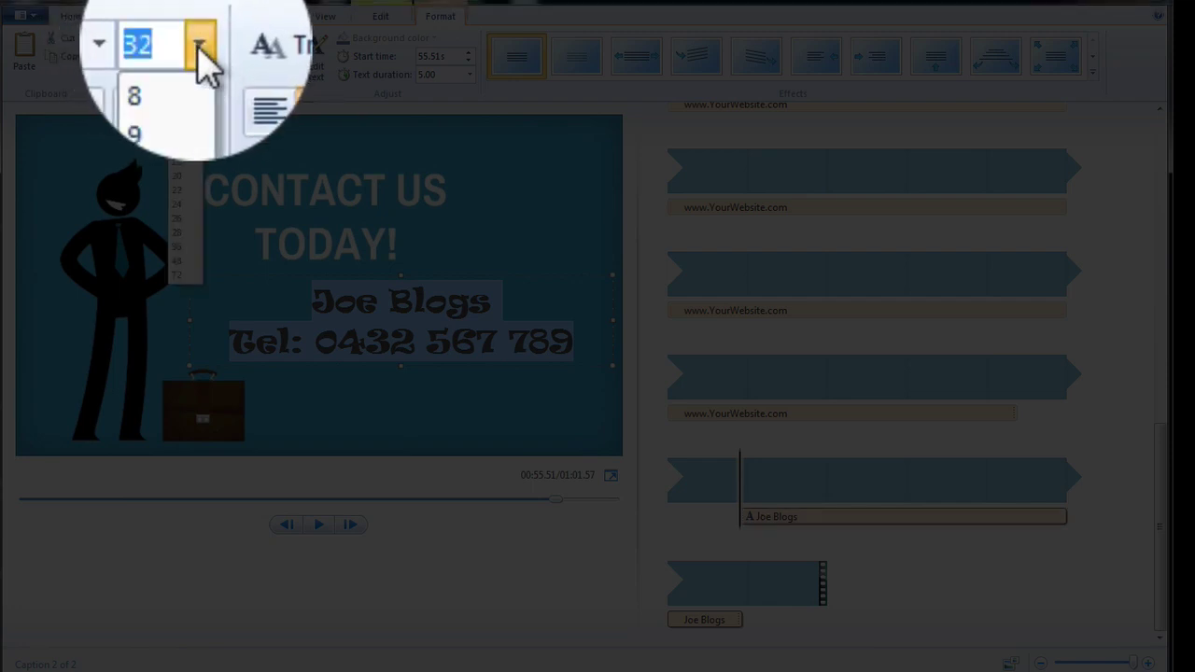
{"action": "left_click", "coordinate": [198, 44]}
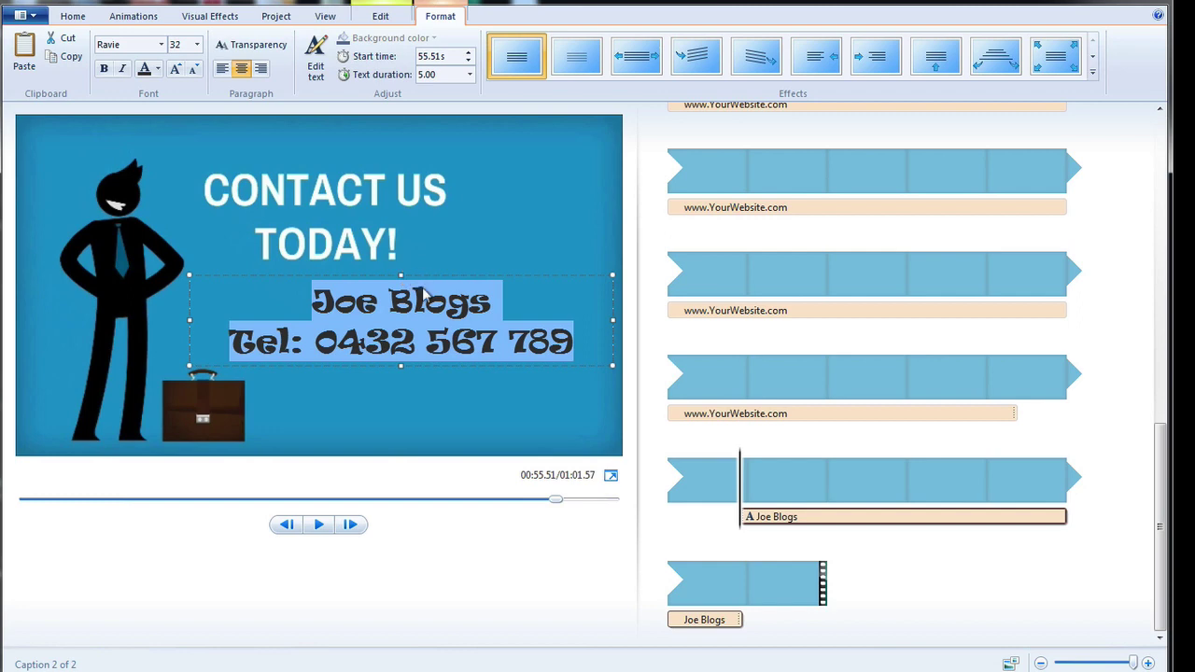
Move the contact caption box left under CONTACT US TODAY! and resize it wider and taller.
{"action": "left_click_drag", "start_coordinate": [420, 277], "coordinate": [376, 274]}
{"action": "left_click", "coordinate": [396, 411]}
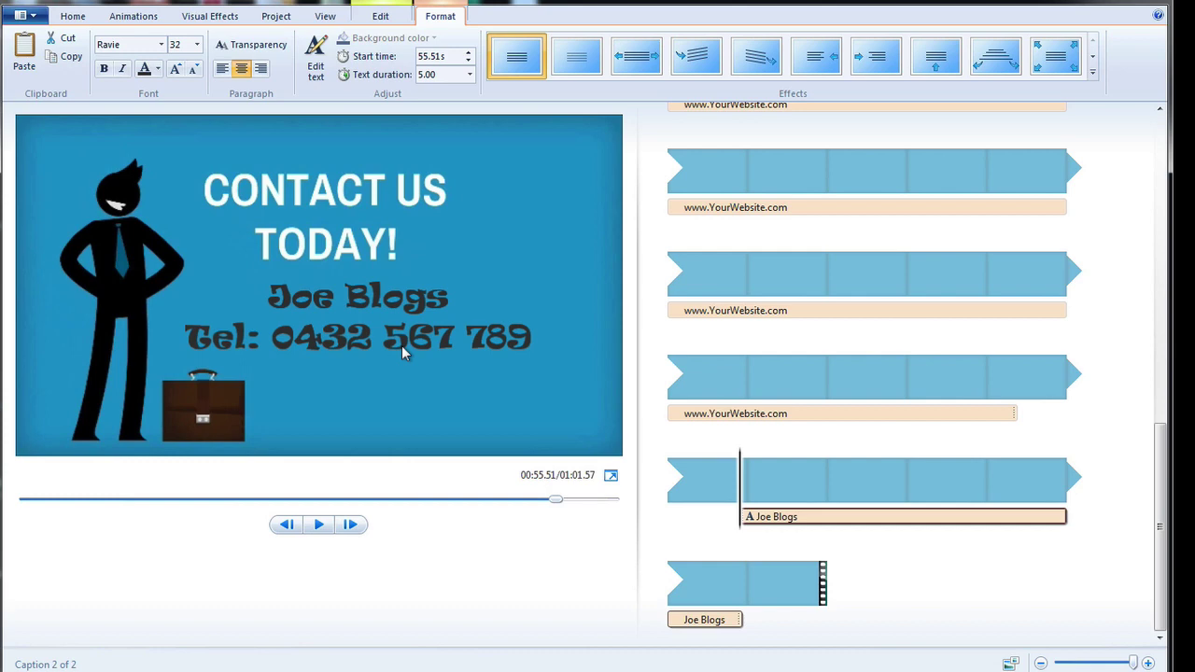
{"action": "left_click", "coordinate": [401, 345]}
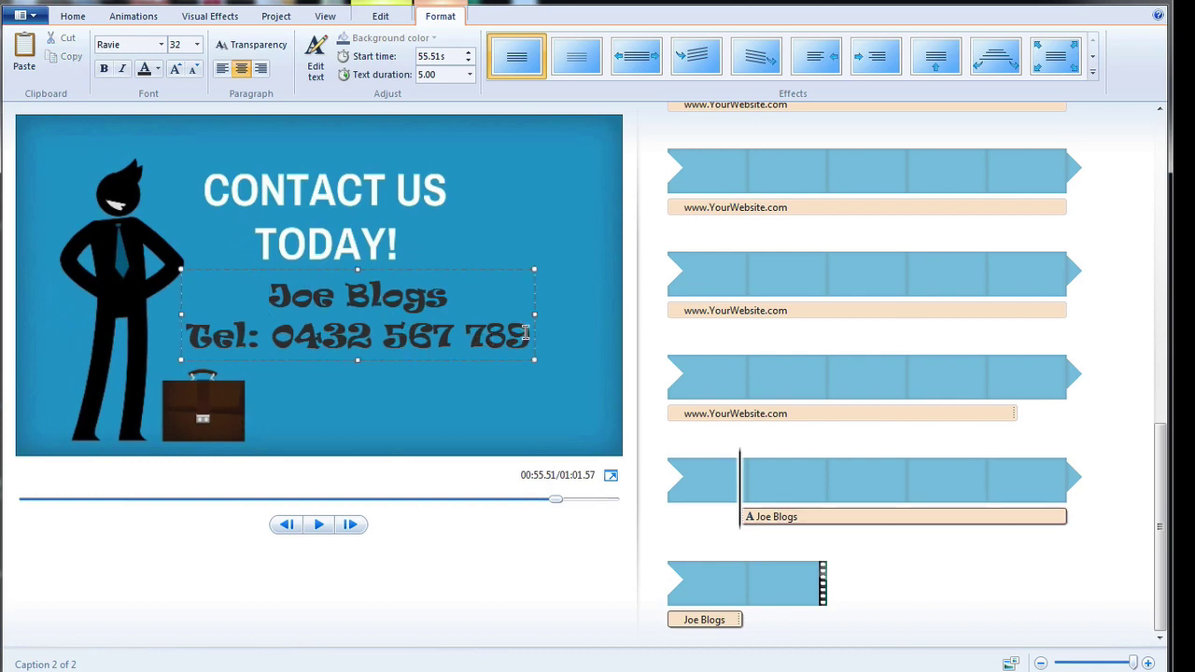
{"action": "left_click_drag", "start_coordinate": [534, 315], "coordinate": [614, 315]}
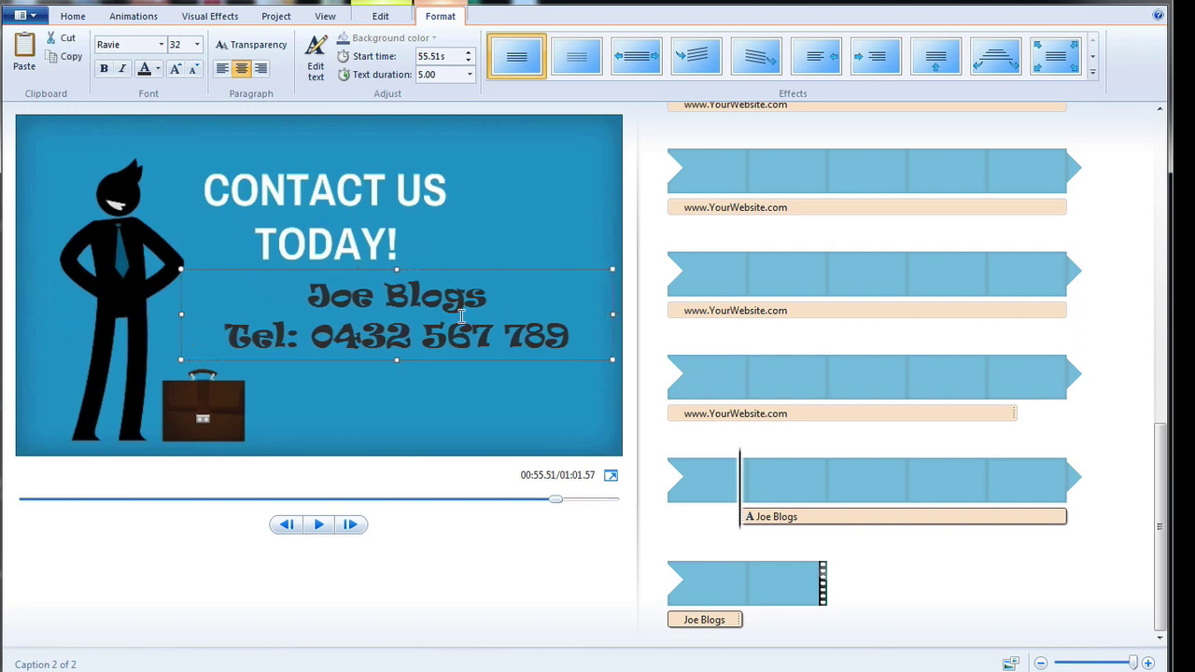
{"action": "left_click_drag", "start_coordinate": [402, 271], "coordinate": [368, 268]}
{"action": "left_click_drag", "start_coordinate": [362, 356], "coordinate": [363, 437]}
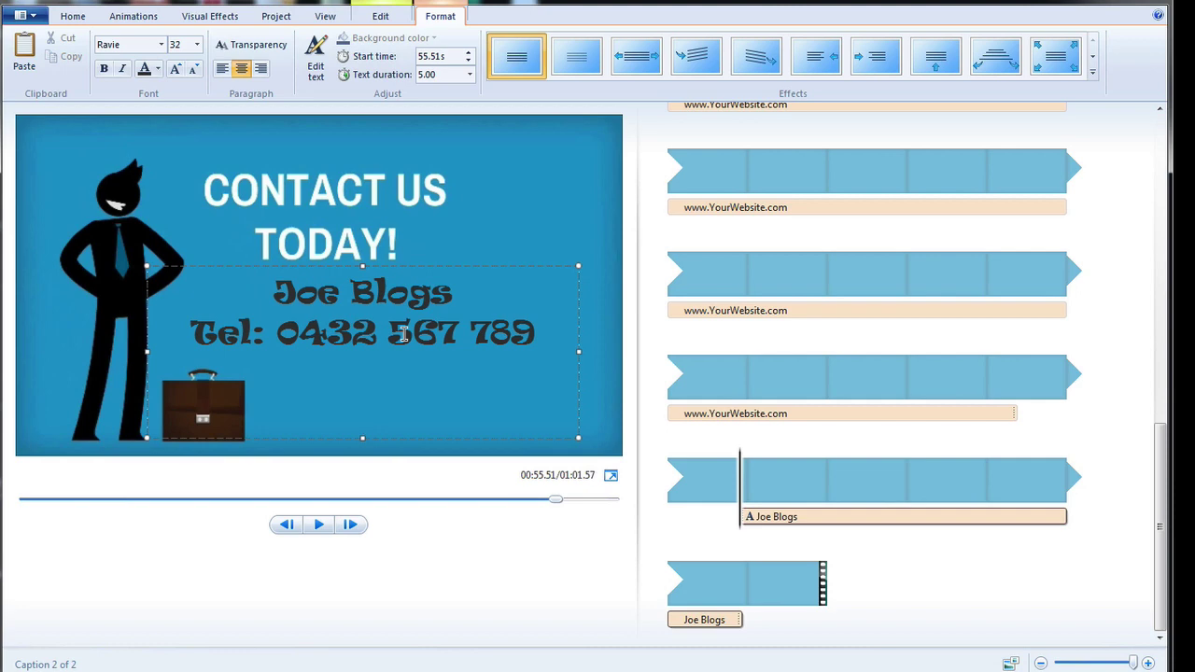
{"action": "type", "text": "www."}
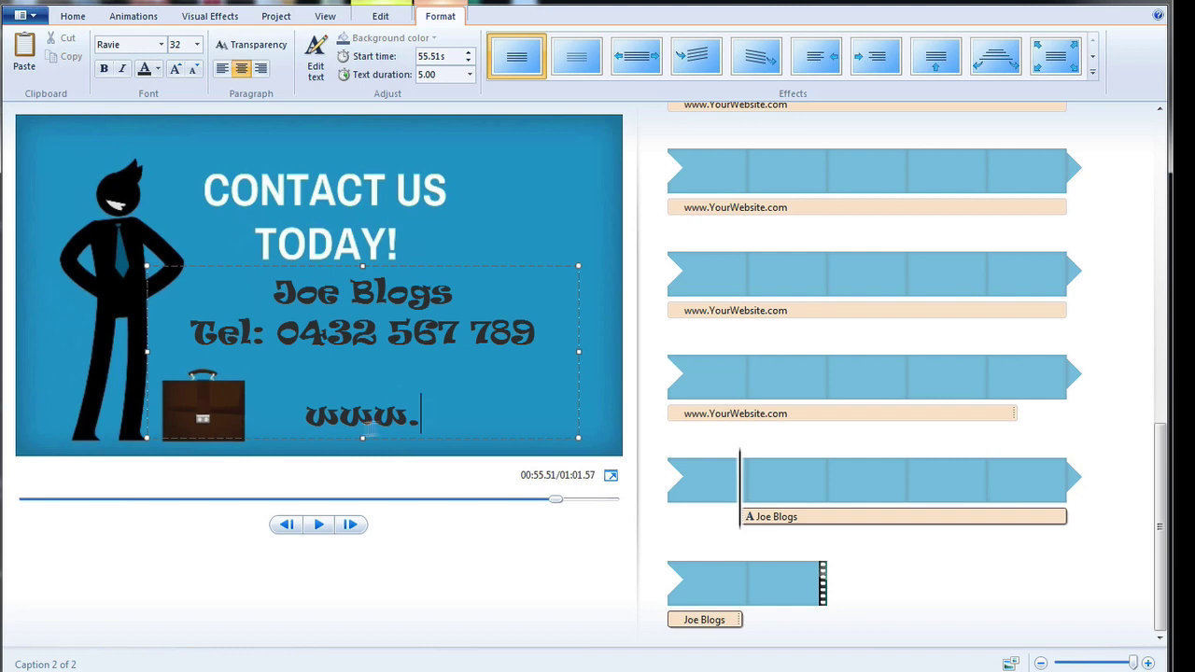
{"action": "left_click_drag", "start_coordinate": [422, 413], "coordinate": [285, 401]}
{"action": "key", "text": "BackSpace"}
{"action": "key", "text": "BackSpace"}
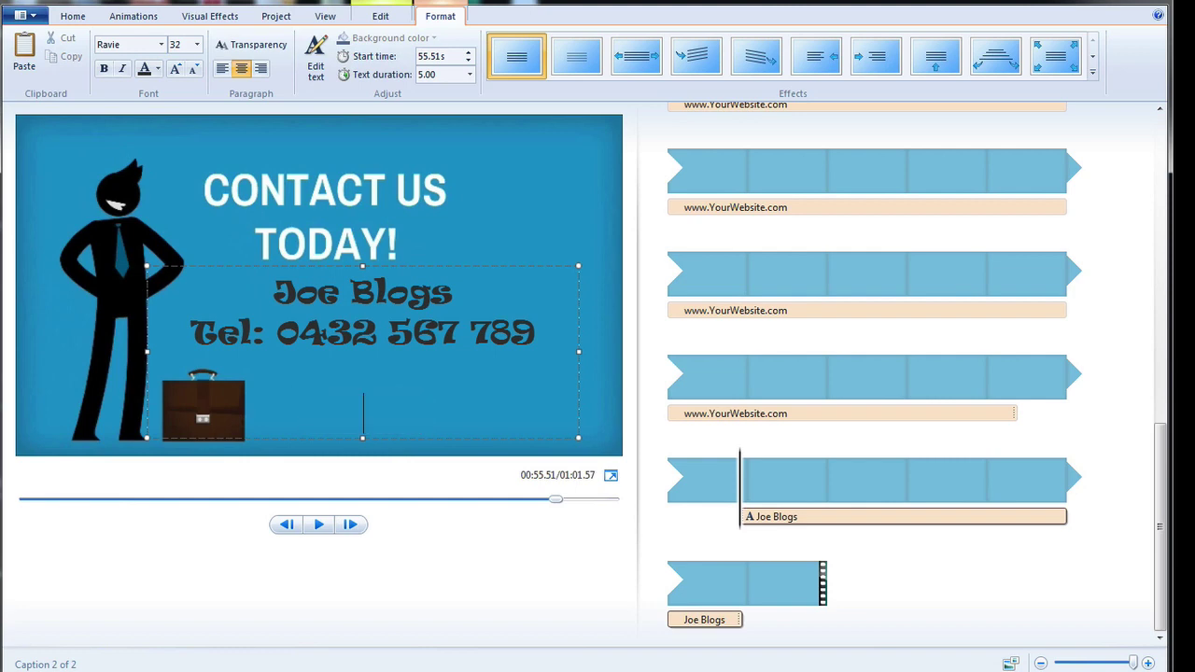
{"action": "key", "text": "BackSpace"}
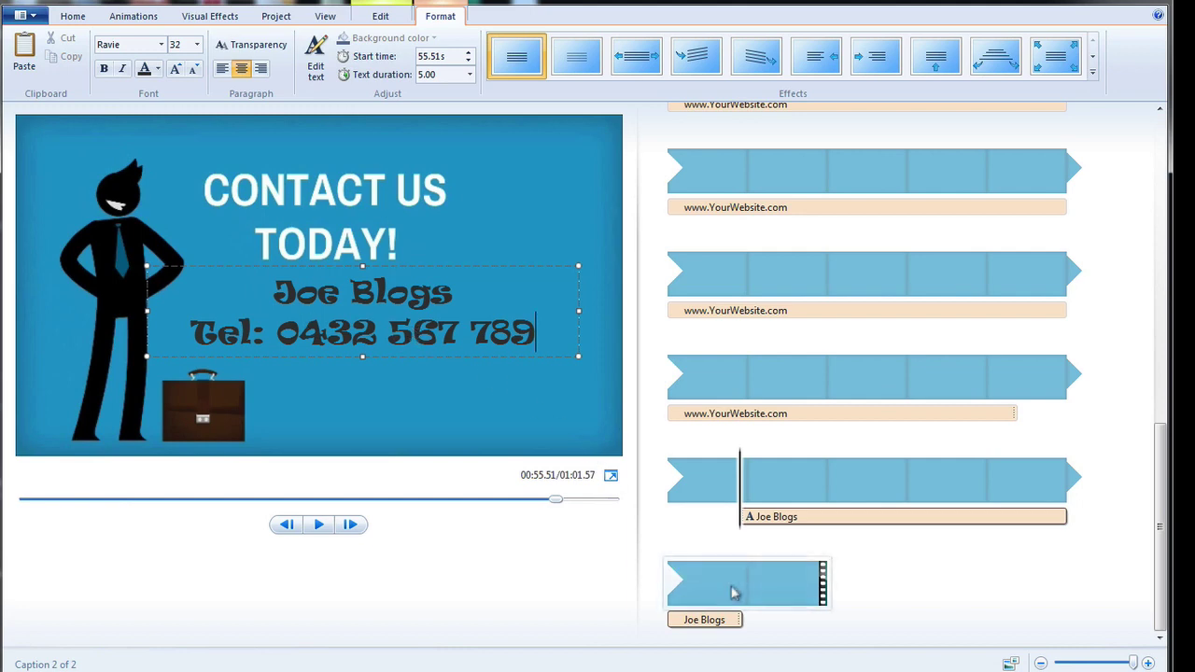
Set the contact caption's text duration to 6.50 seconds, then scrub the preview back.
{"action": "left_click", "coordinate": [711, 620]}
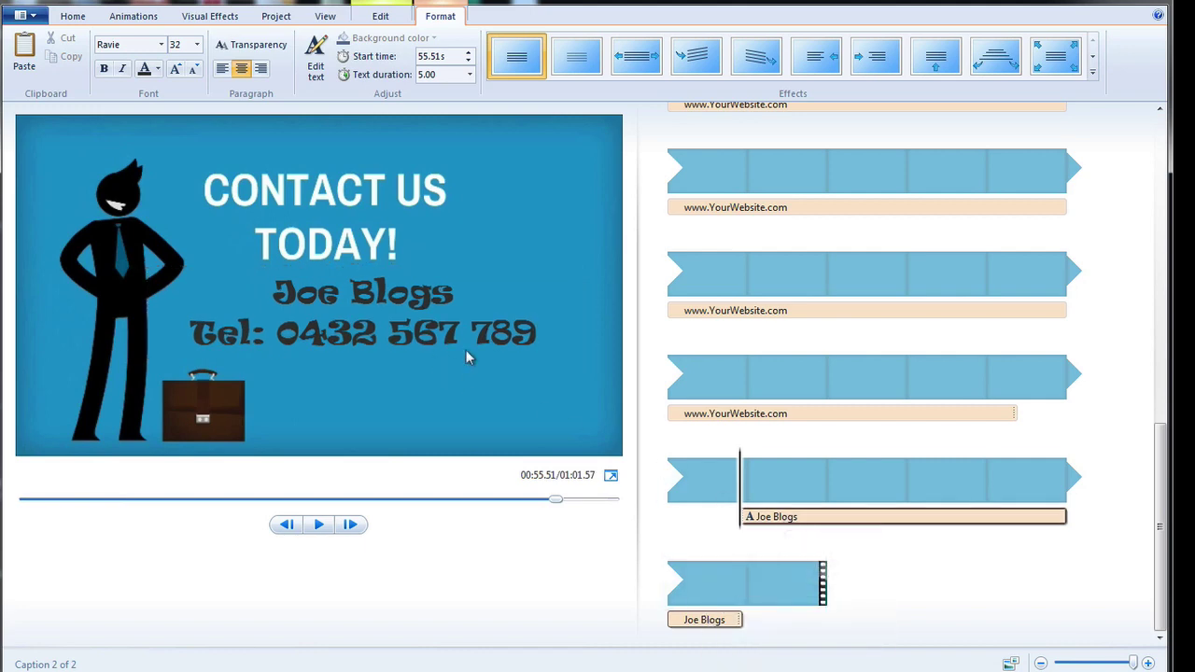
{"action": "left_click", "coordinate": [731, 621]}
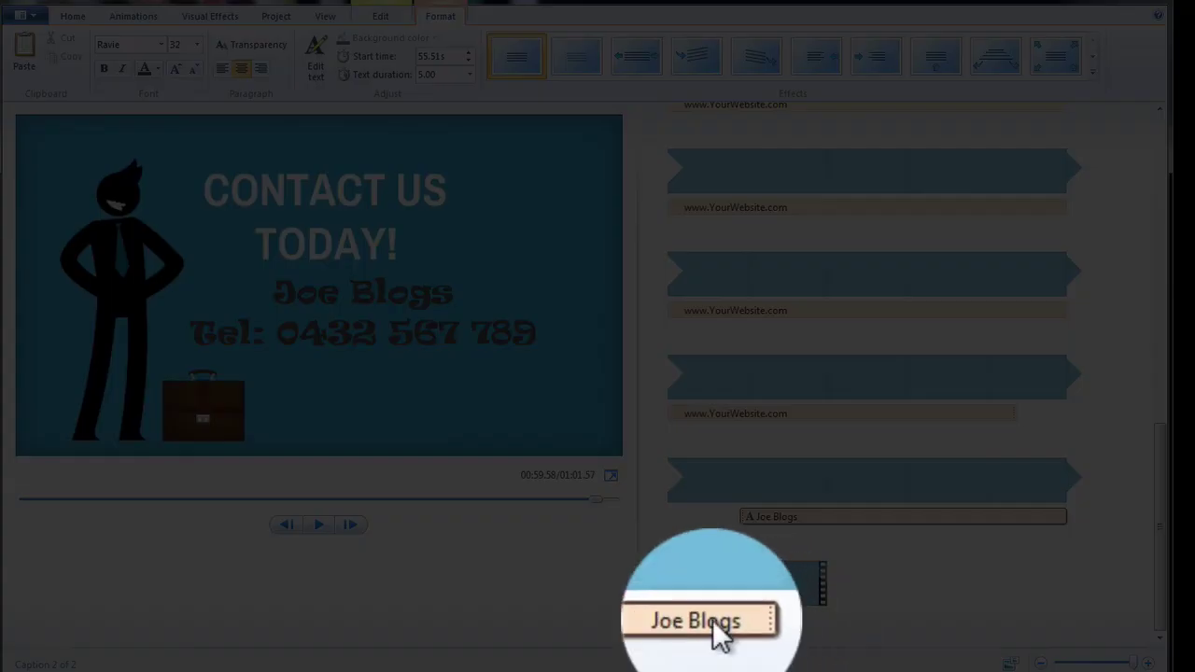
{"action": "double_click", "coordinate": [457, 77]}
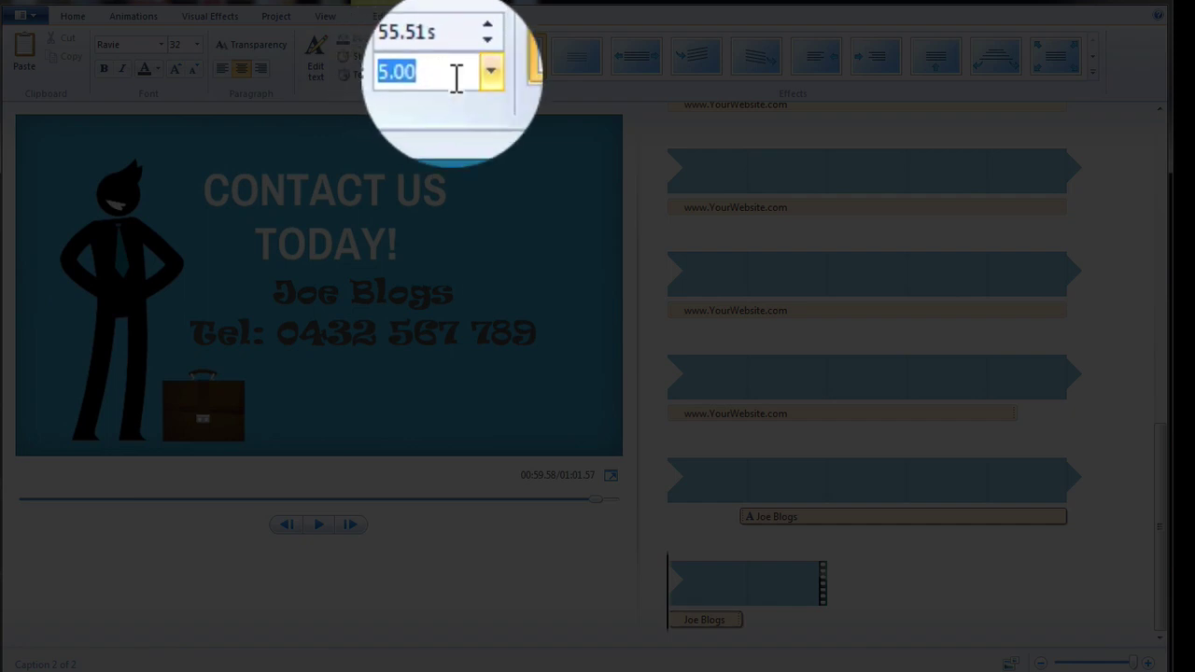
{"action": "type", "text": "6"}
{"action": "key", "text": "Return"}
{"action": "double_click", "coordinate": [448, 76]}
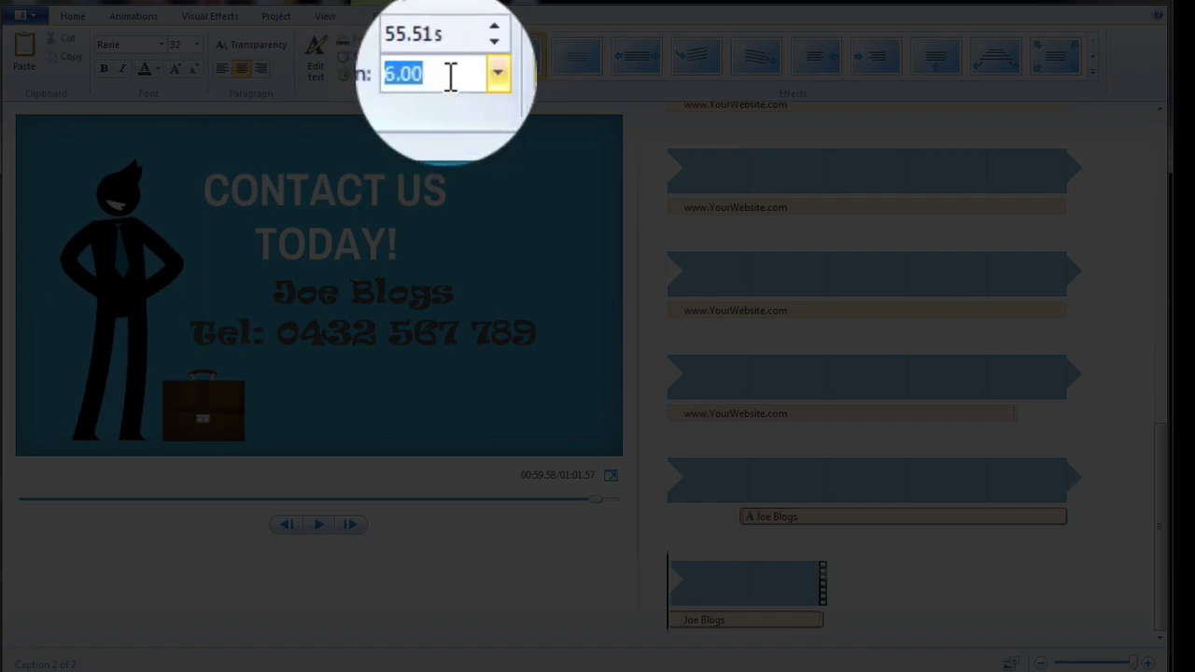
{"action": "type", "text": "6.5"}
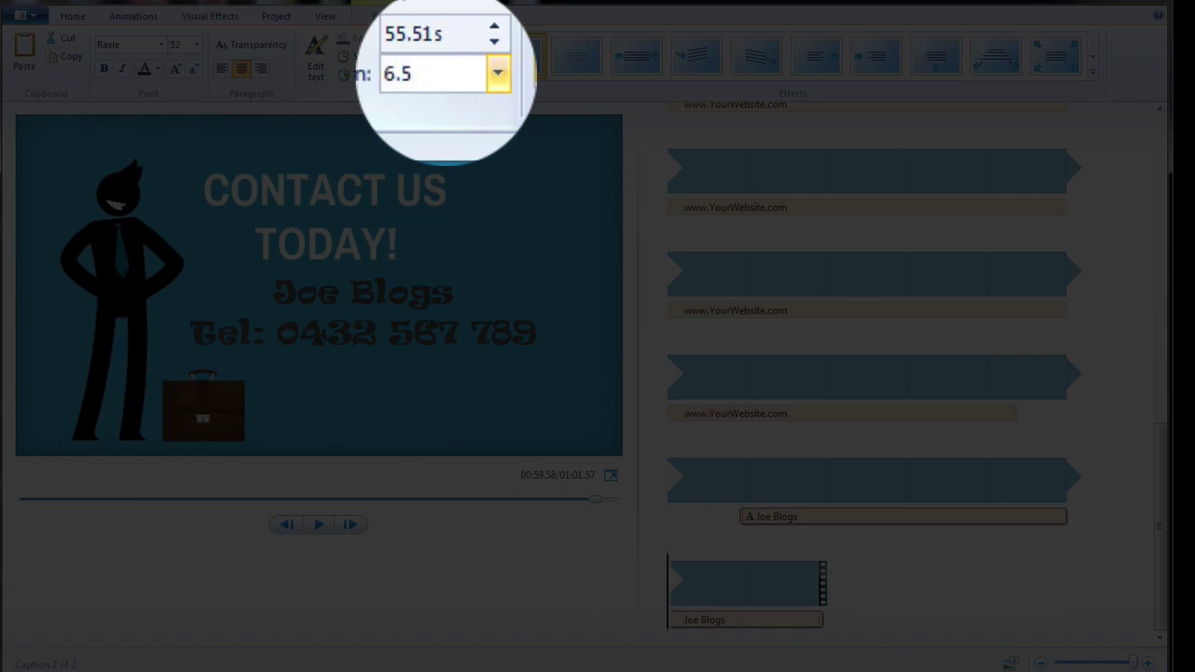
{"action": "key", "text": "Return"}
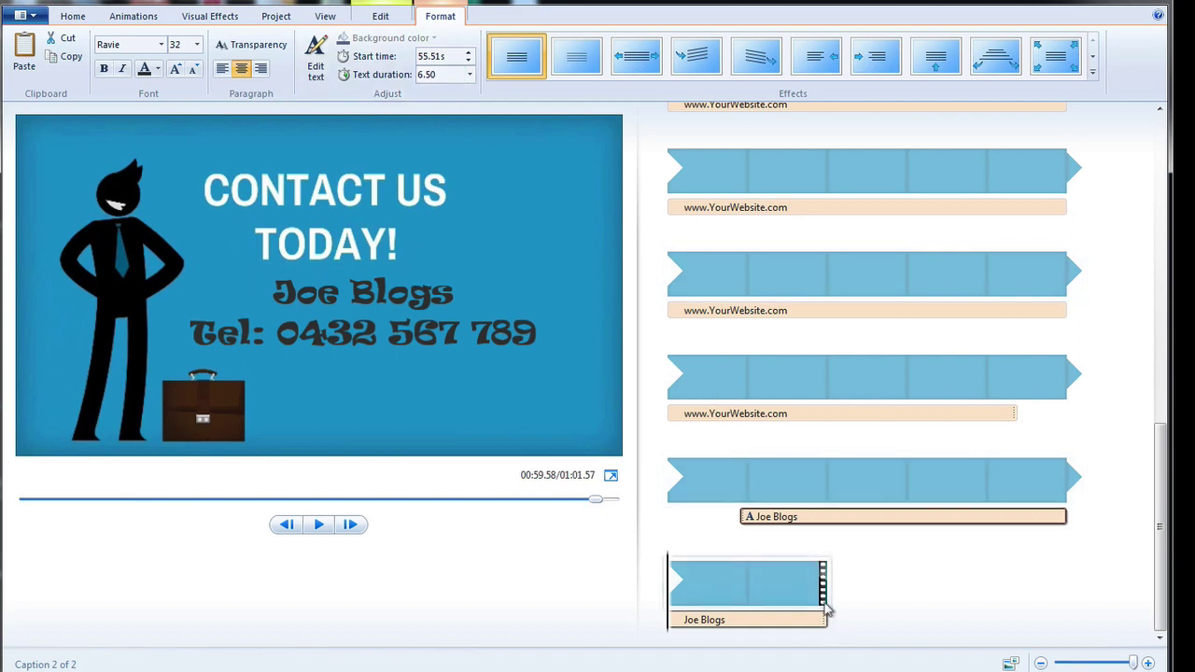
{"action": "mouse_move", "coordinate": [596, 504]}
{"action": "left_mouse_down"}
{"action": "mouse_move", "coordinate": [304, 502]}
{"action": "mouse_move", "coordinate": [583, 507]}
{"action": "left_mouse_up"}
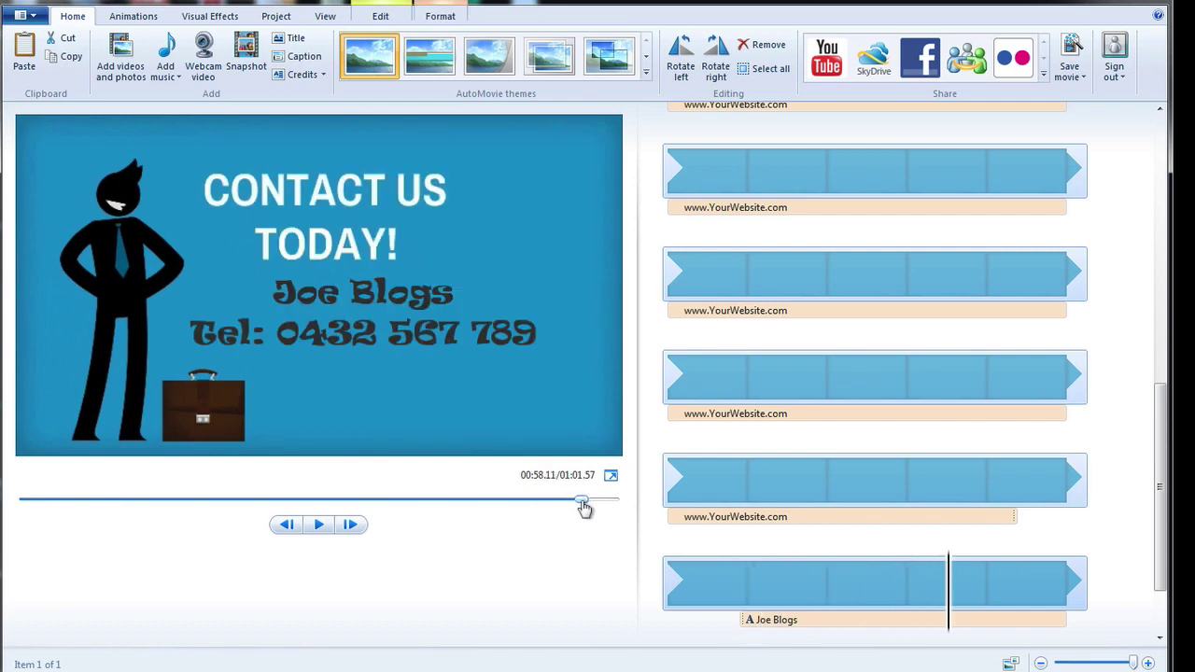
Select the contact caption in the preview.
{"action": "left_click", "coordinate": [356, 336]}
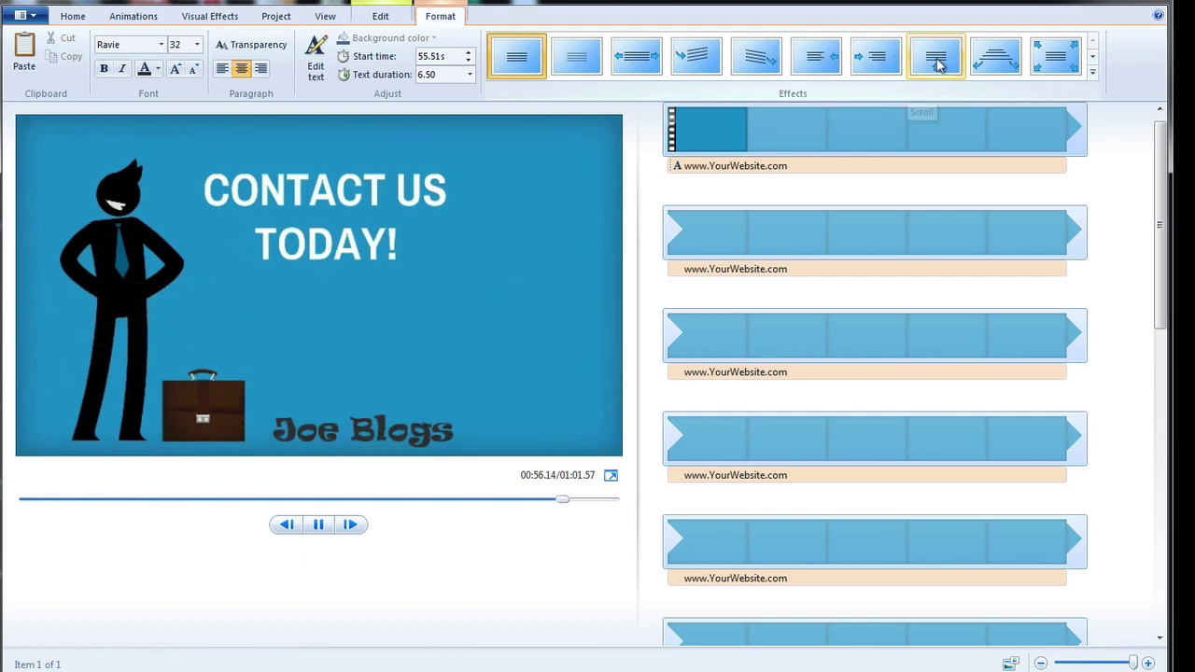
Apply the Swing down animation effect to the contact caption.
{"action": "left_click", "coordinate": [997, 58]}
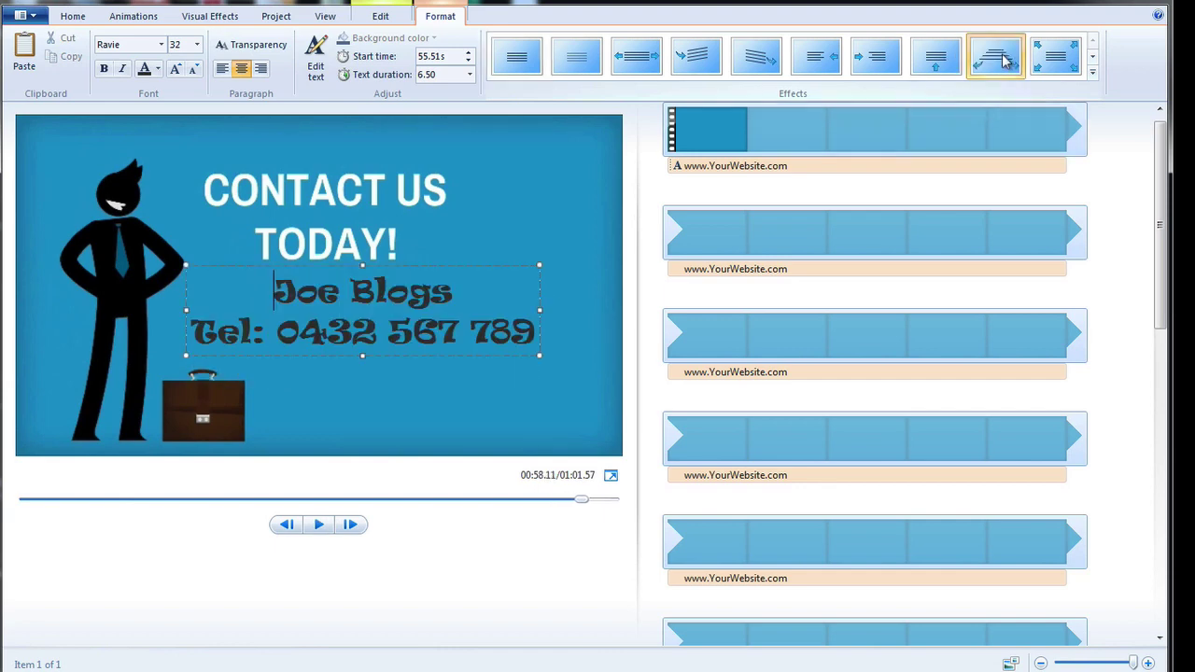